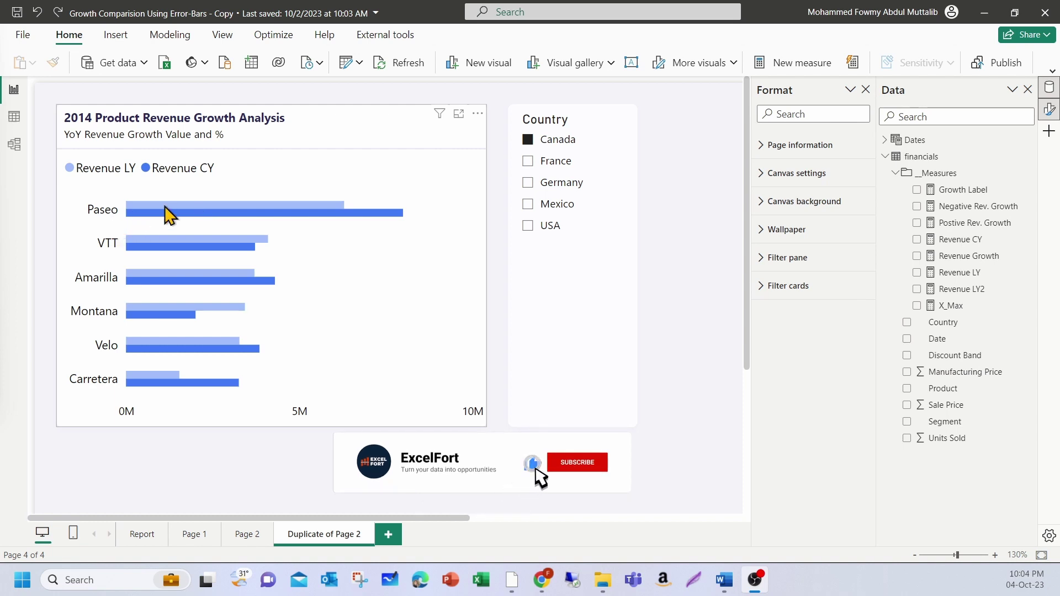
# Go to Page 1 to view the Canada-filtered chart of growth arrows with ▲/▼ percentage labels.
pyautogui.moveTo(391, 237)
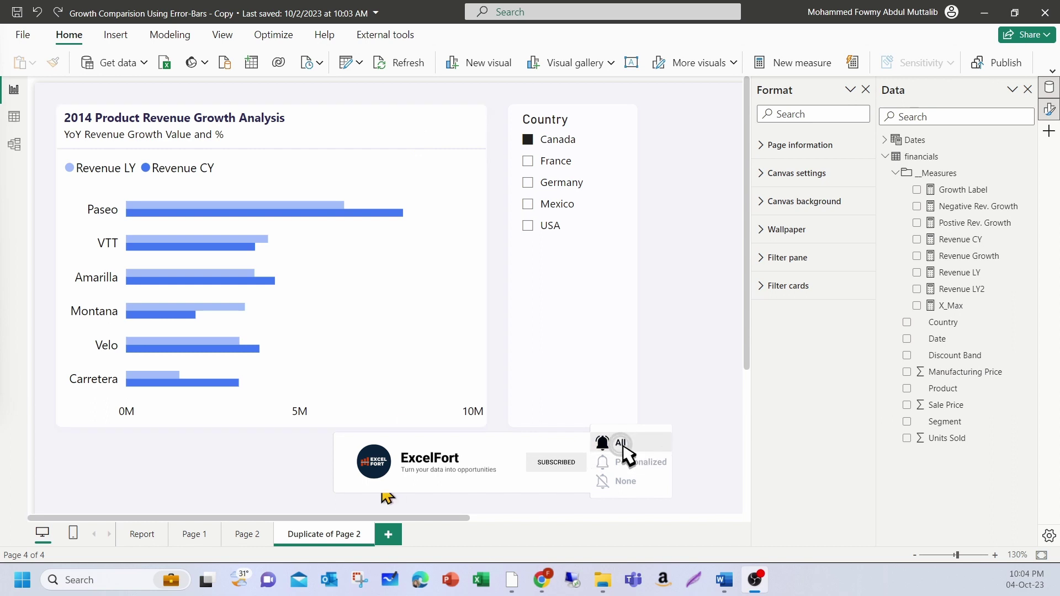
pyautogui.click(188, 536)
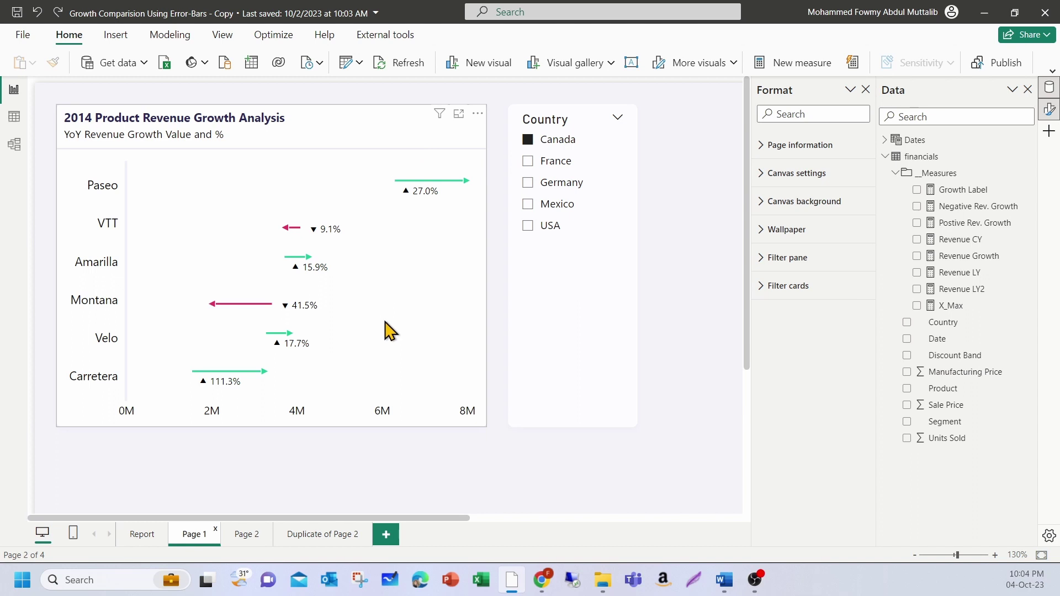
# On Duplicate of Page 2, remove Revenue CY from the revenue bar chart's fields.
pyautogui.click(335, 542)
pyautogui.click(431, 136)
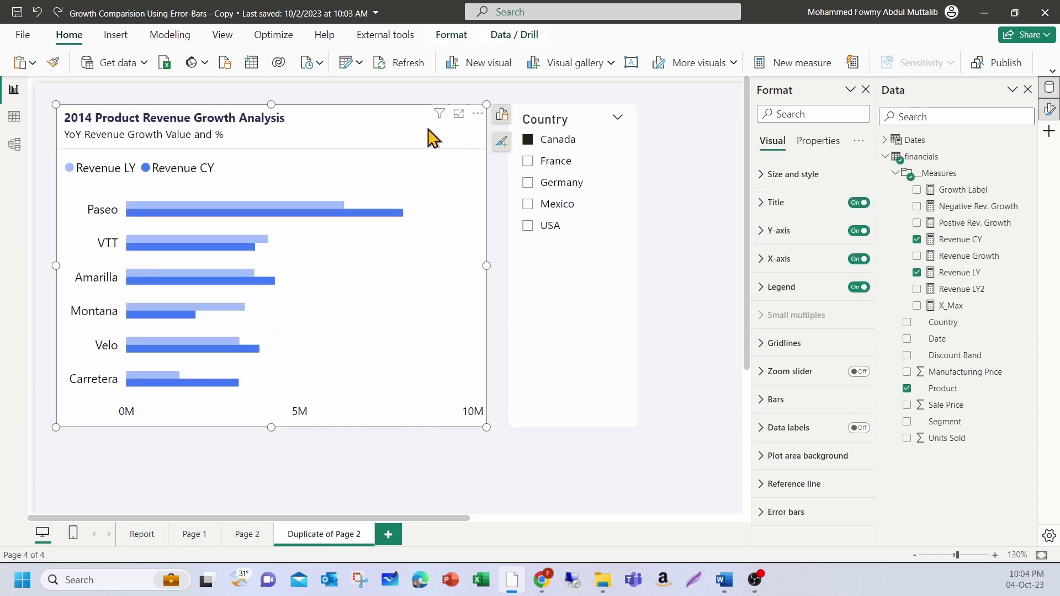
pyautogui.click(501, 117)
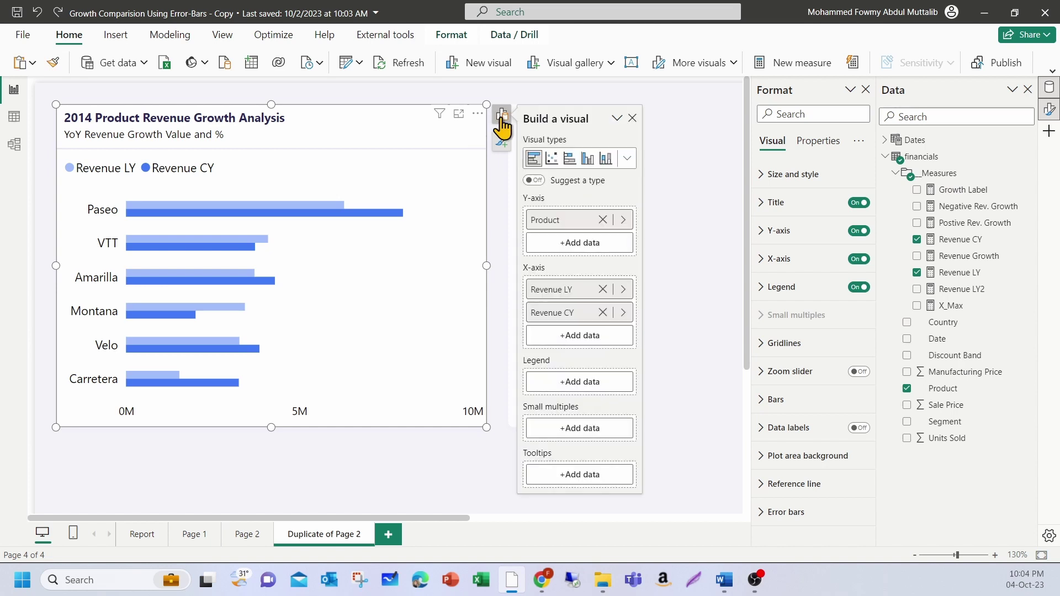
pyautogui.click(602, 313)
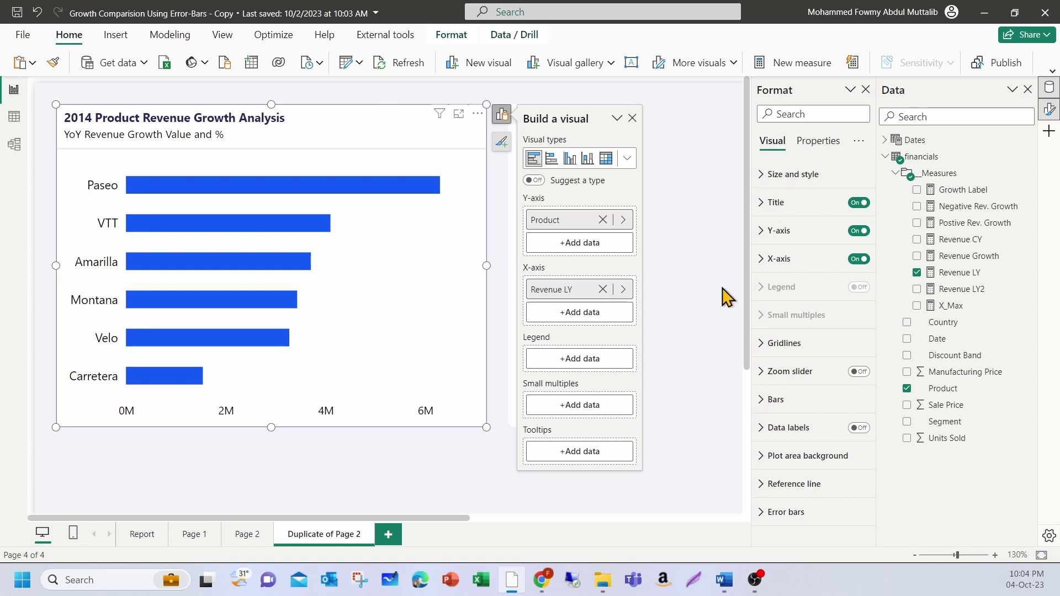
# Set the default bar colour to light blue.
pyautogui.click(771, 406)
pyautogui.scroll(-1, 813, 386)
pyautogui.click(769, 358)
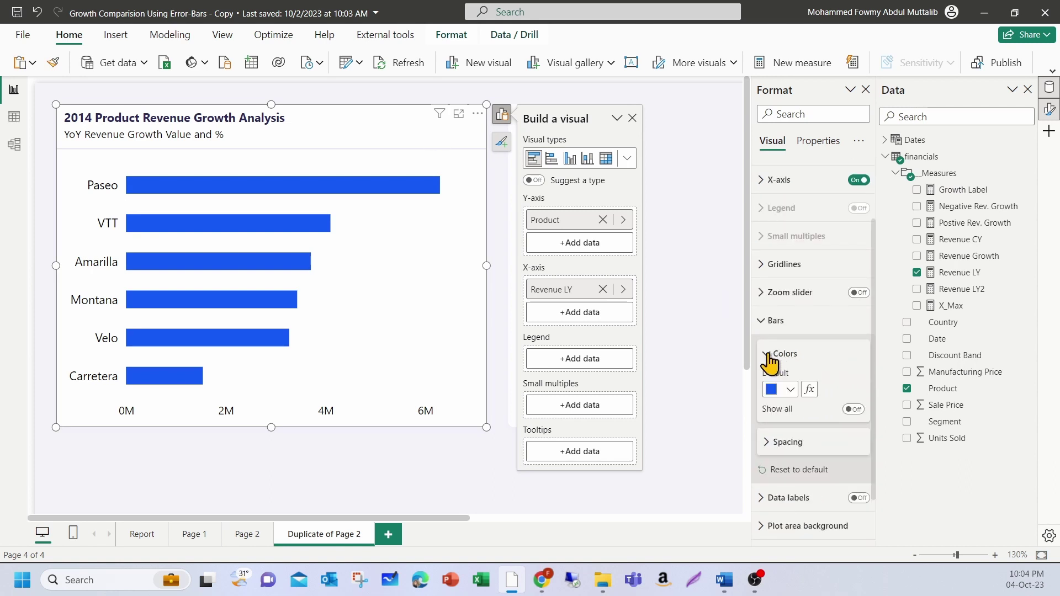
pyautogui.click(790, 389)
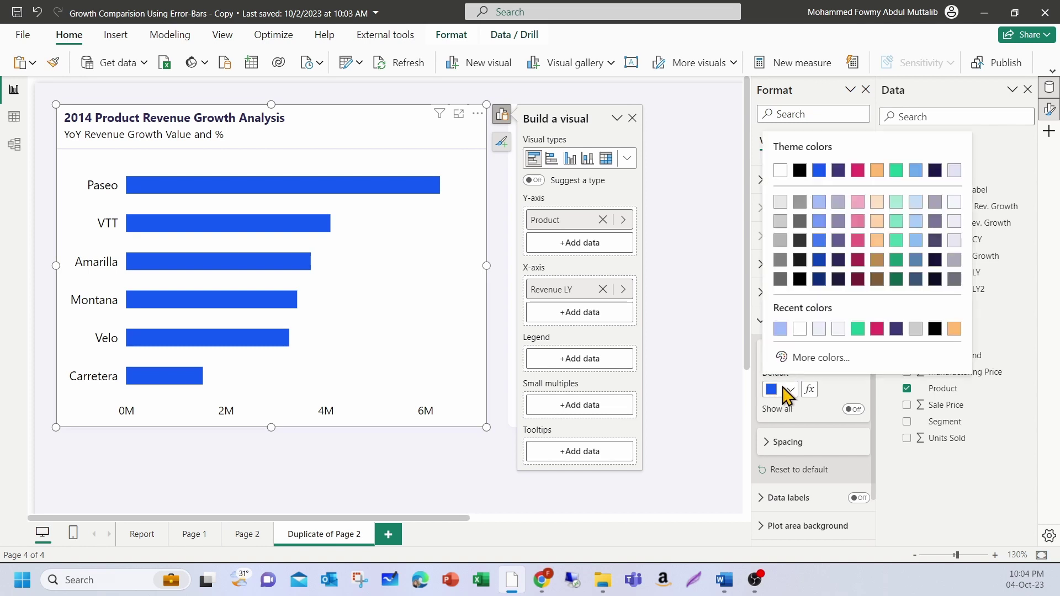
pyautogui.click(818, 200)
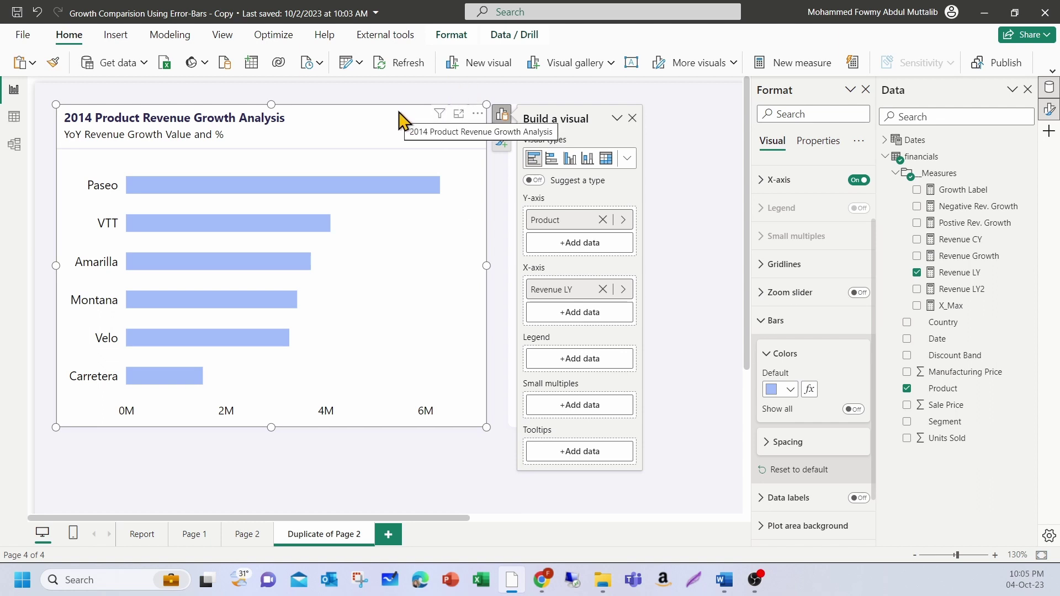
pyautogui.moveTo(388, 197)
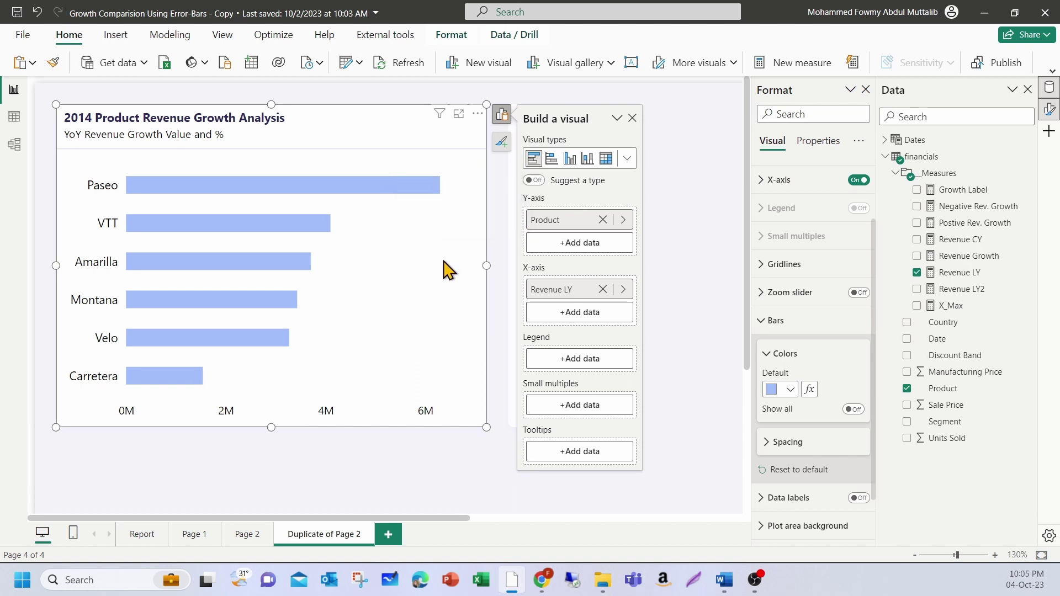
# Collapse all format categories, then enable error bars for the Revenue LY series.
pyautogui.click(859, 142)
pyautogui.click(896, 186)
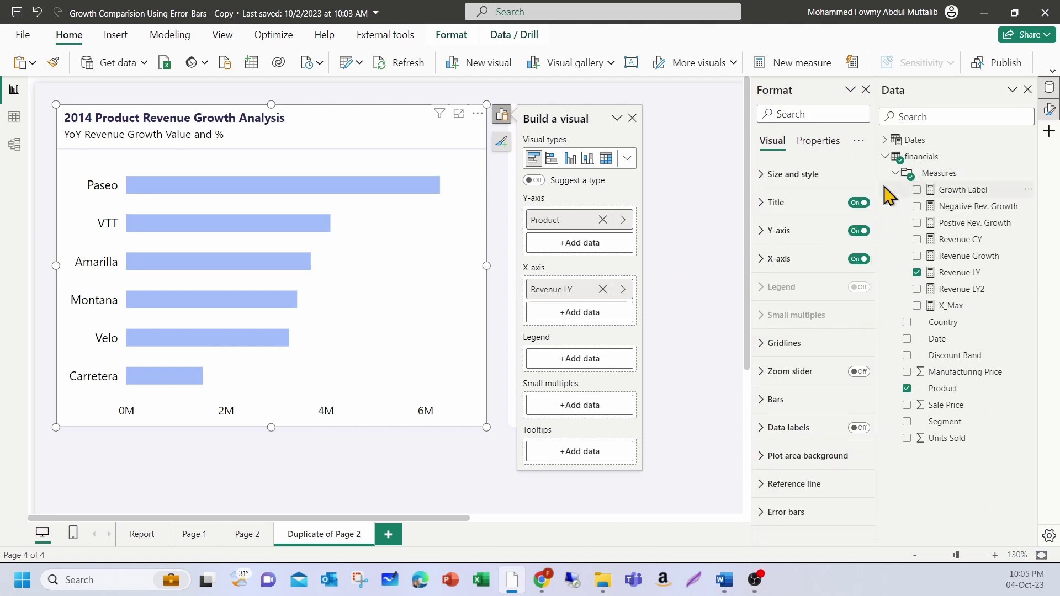
pyautogui.click(778, 512)
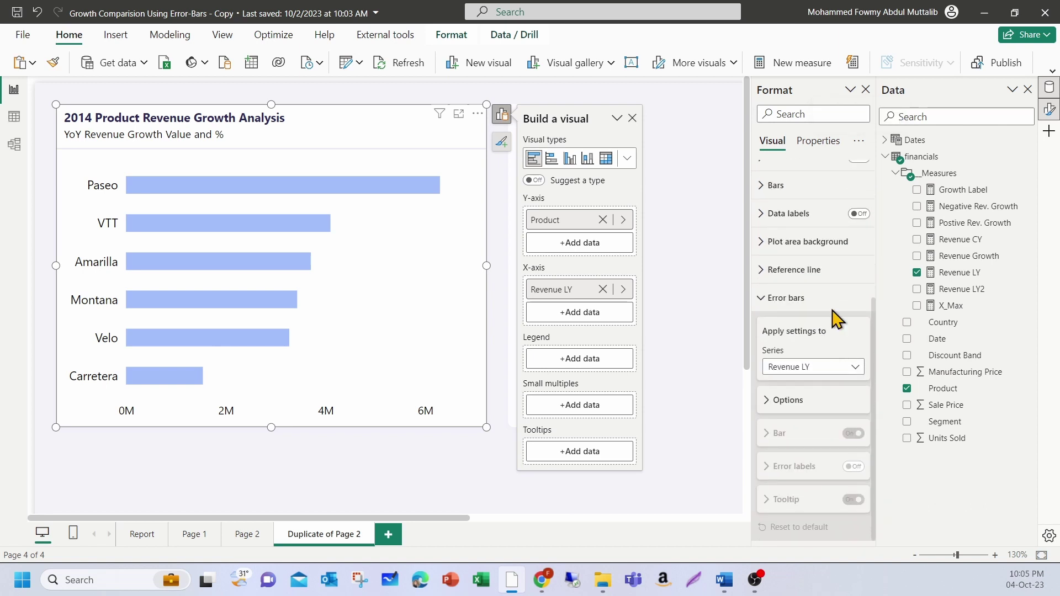
pyautogui.click(834, 368)
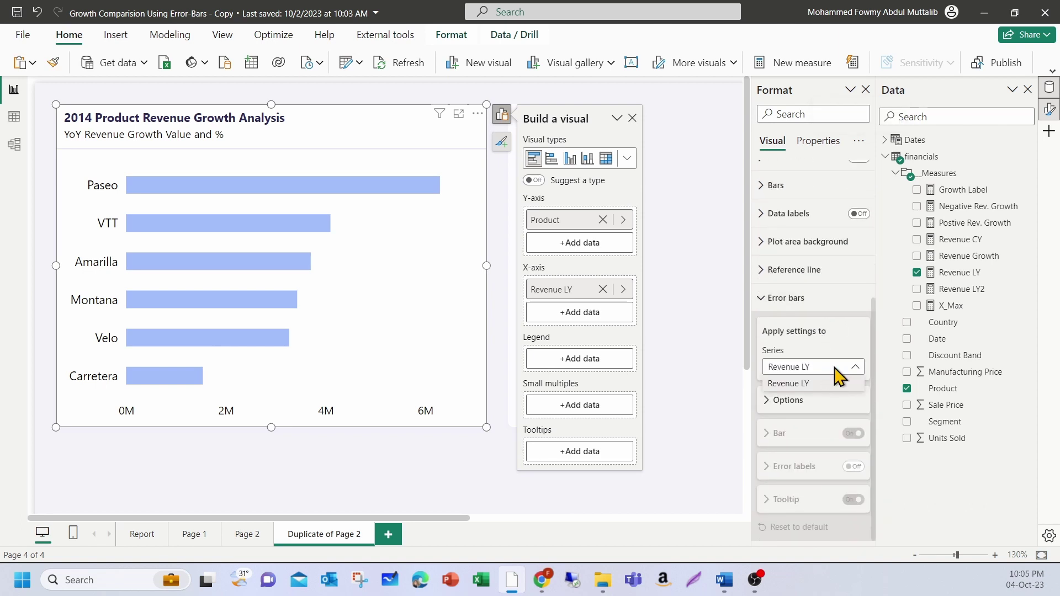
pyautogui.click(834, 382)
pyautogui.click(796, 406)
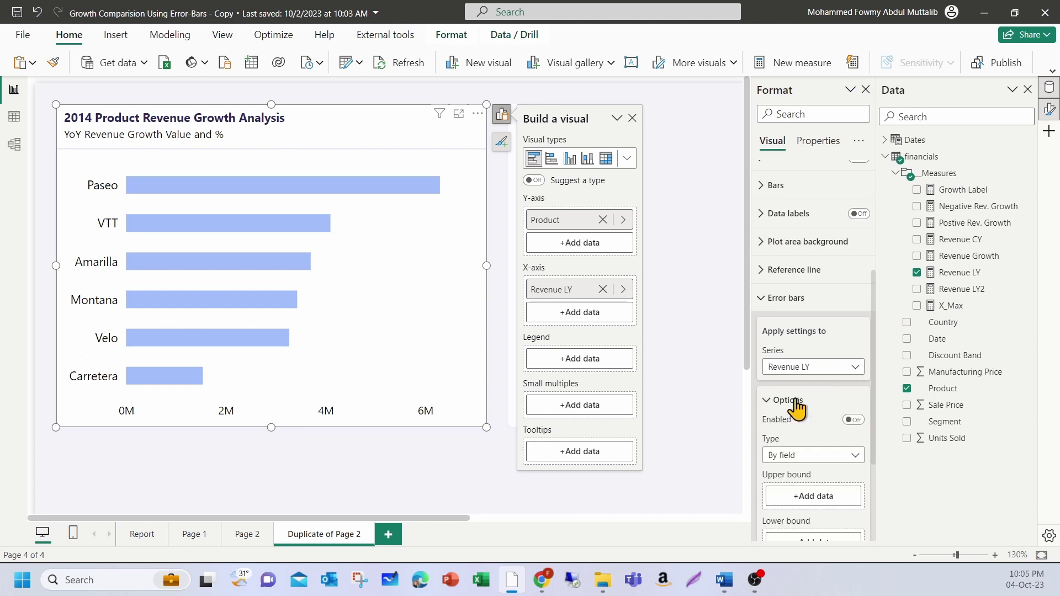
pyautogui.click(853, 420)
pyautogui.scroll(-3, 853, 376)
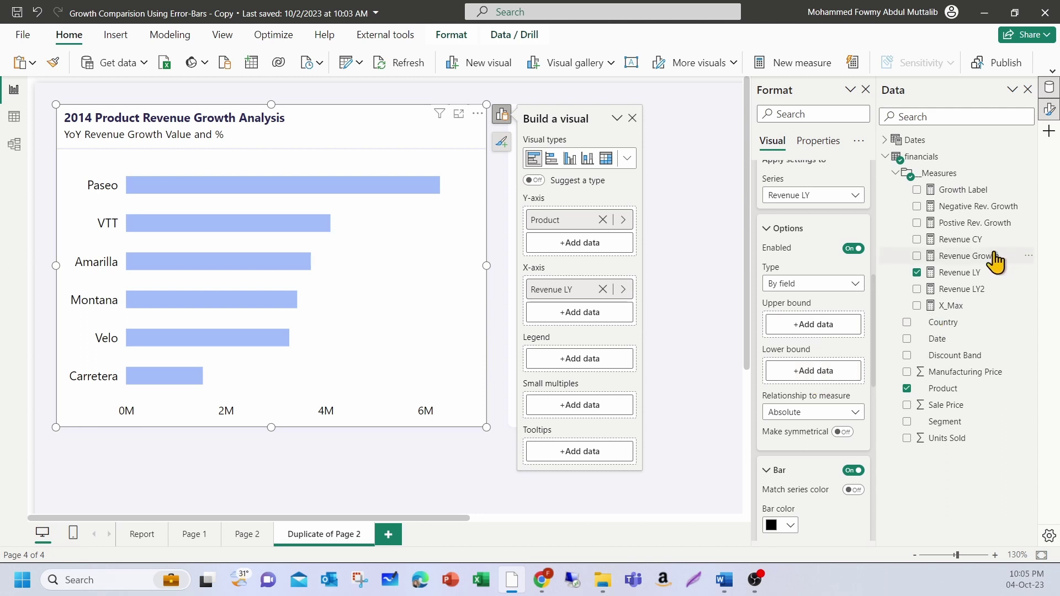
# Review the Postive and Negative Rev. Growth formulas, then Revenue Growth's [Revenue CY] - [Revenue LY].
pyautogui.click(975, 224)
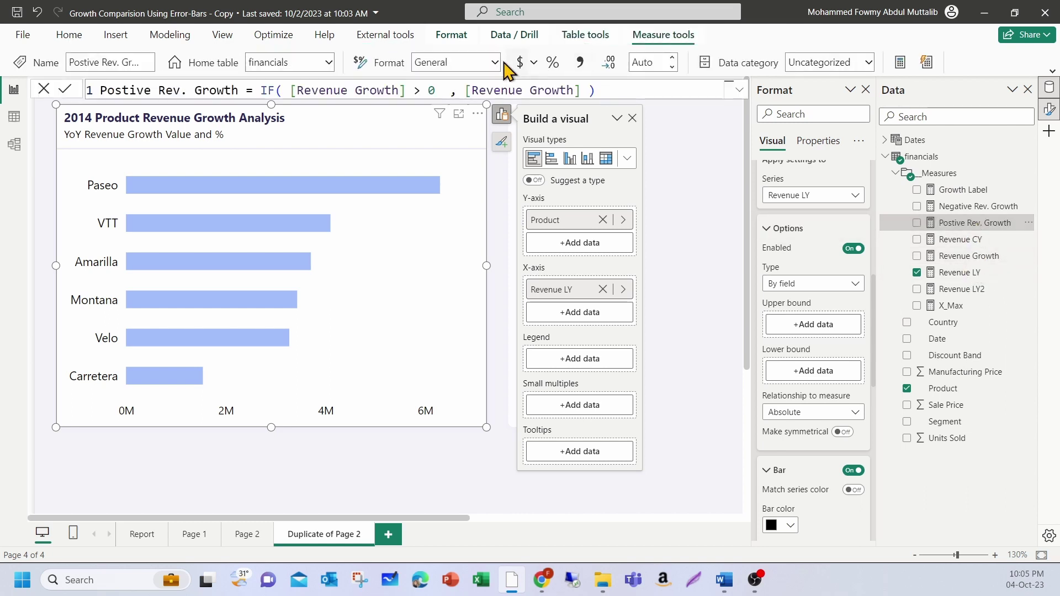
pyautogui.moveTo(291, 91); pyautogui.dragTo(411, 92)
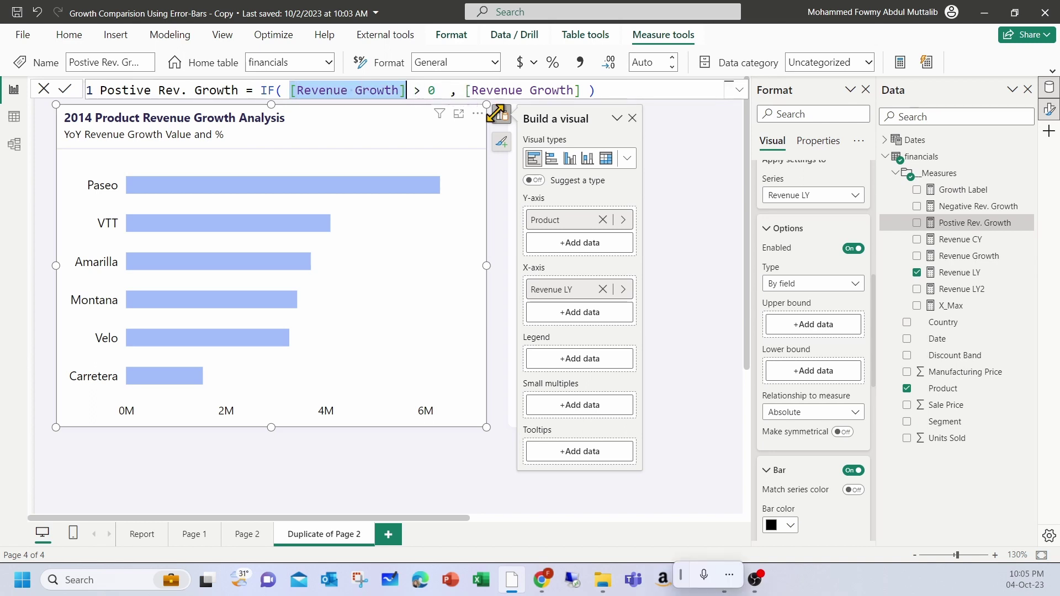
pyautogui.click(988, 207)
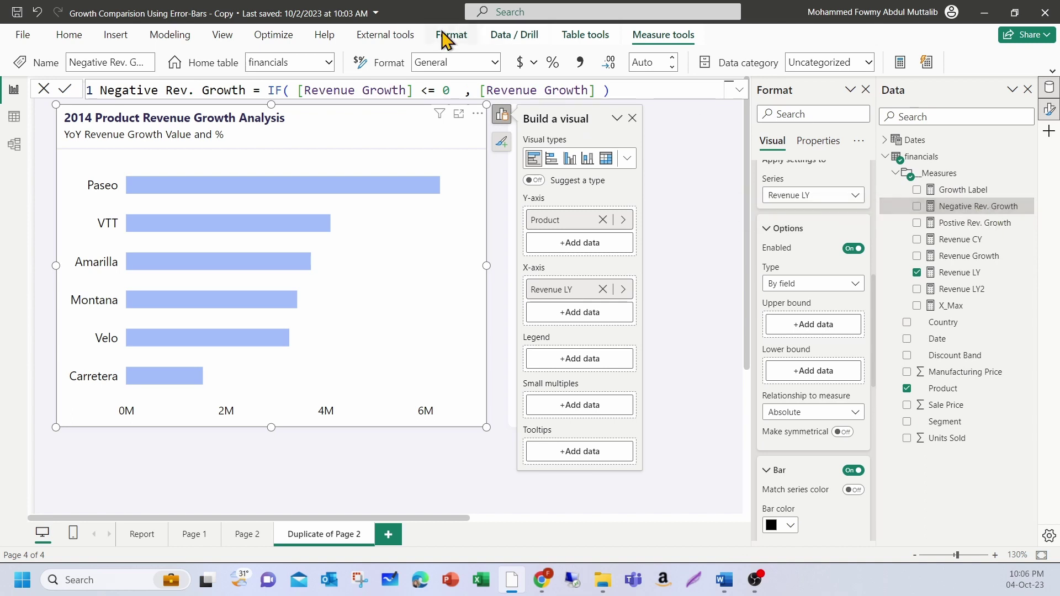
pyautogui.moveTo(299, 90); pyautogui.dragTo(417, 90)
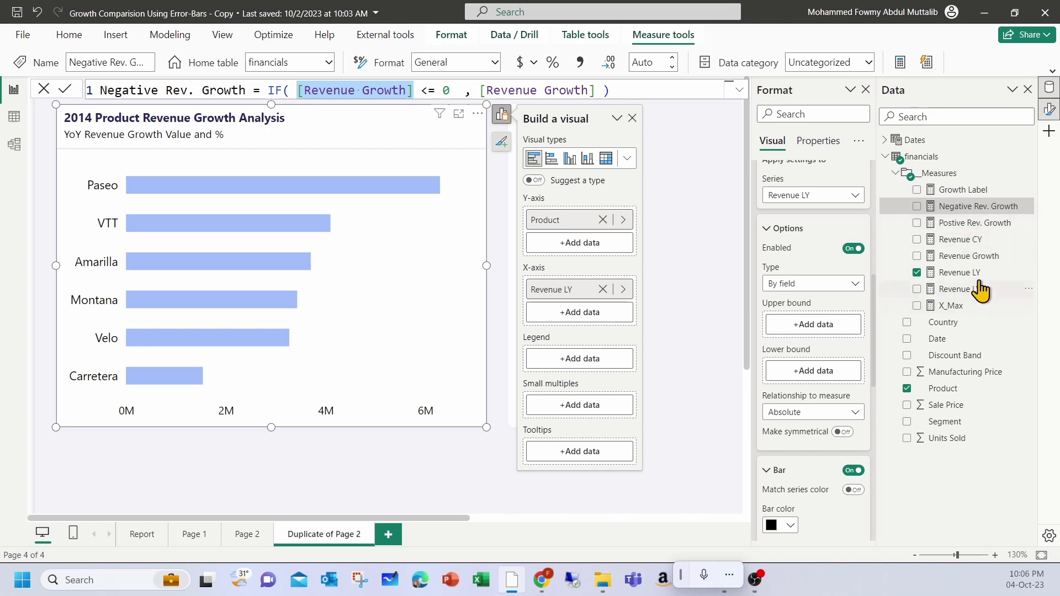
pyautogui.click(973, 257)
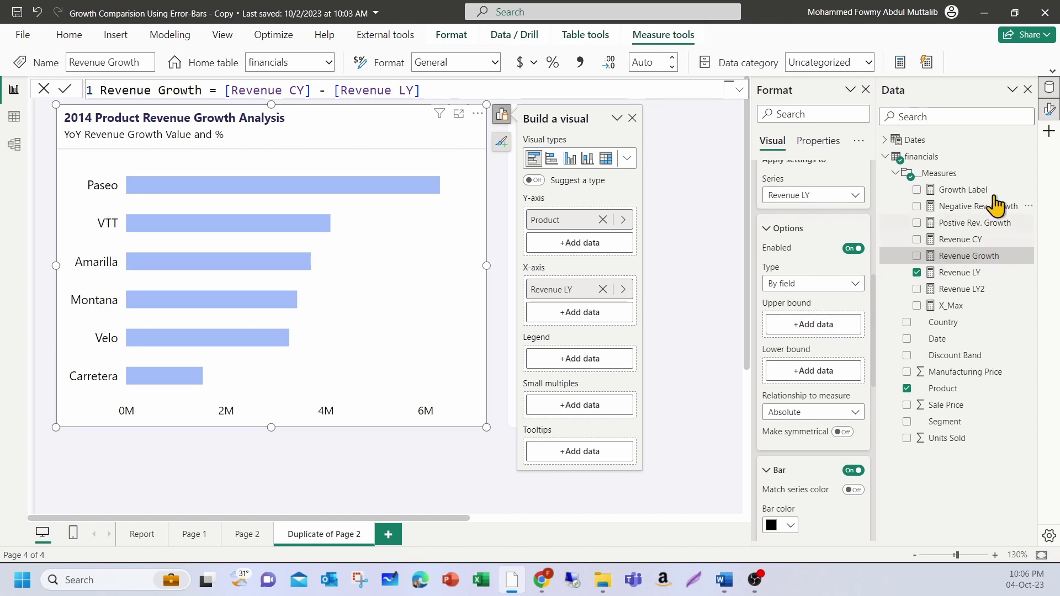
# Bound the error bars by Postive Rev. Growth (upper) and Negative Rev. Growth (lower), relative to the measure.
pyautogui.moveTo(954, 224); pyautogui.dragTo(814, 329)
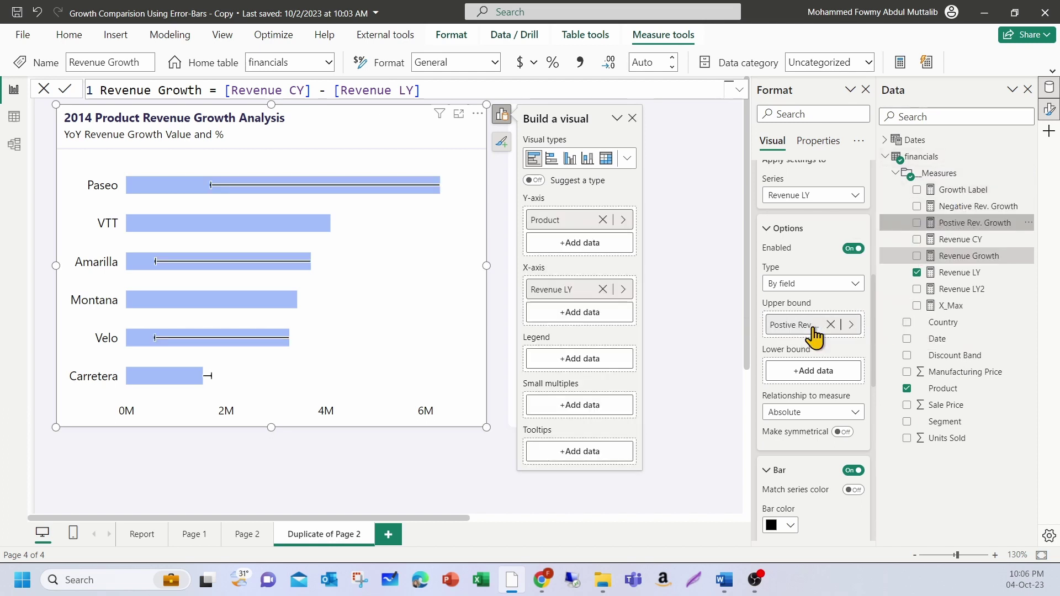
pyautogui.click(799, 414)
pyautogui.click(791, 447)
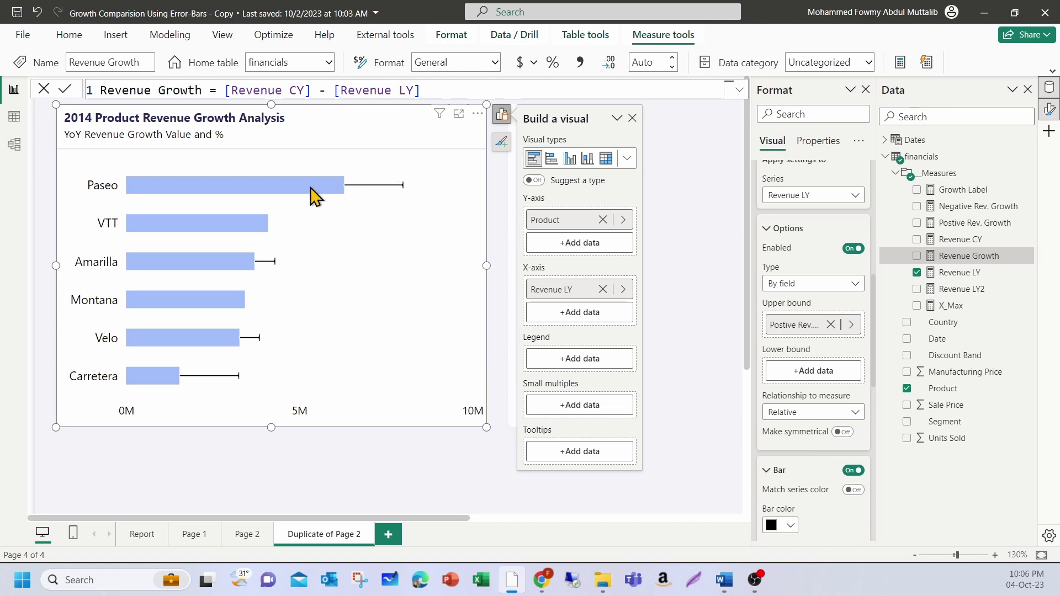
pyautogui.moveTo(310, 187)
pyautogui.moveTo(938, 207); pyautogui.dragTo(815, 378)
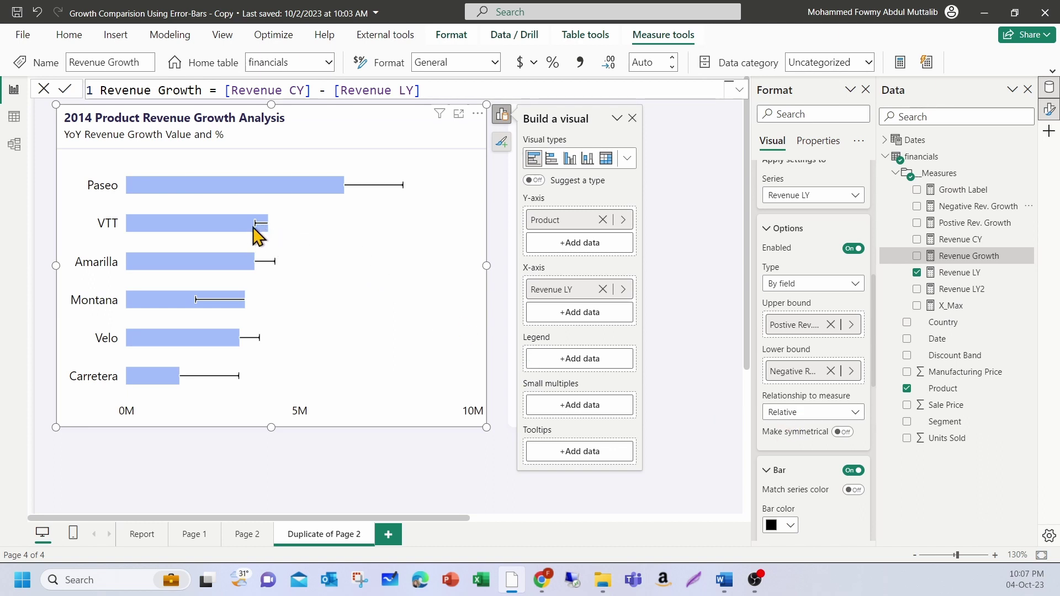
pyautogui.moveTo(249, 227)
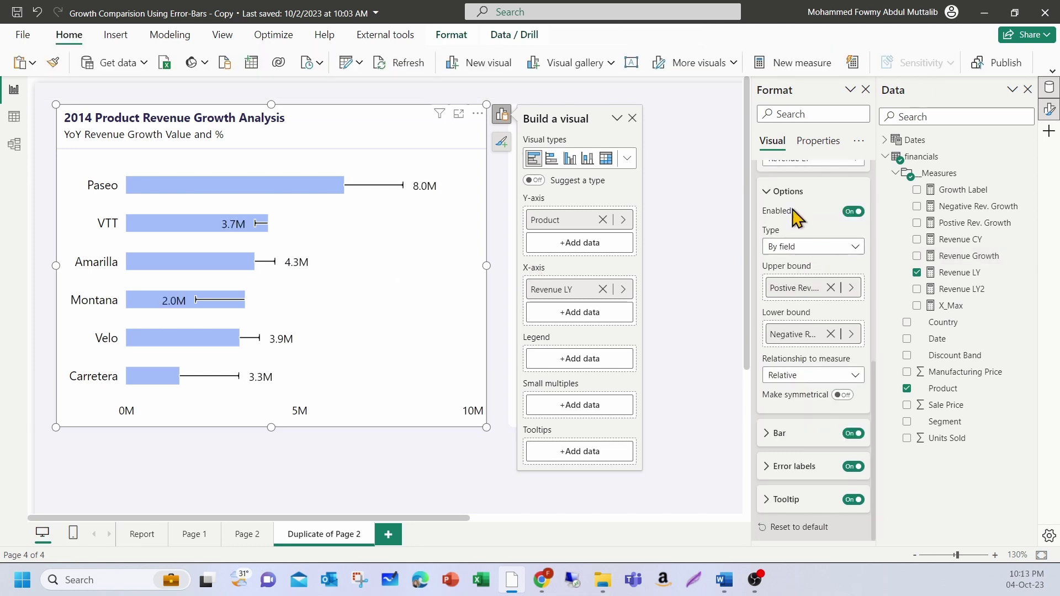
# Give the error bar lines width 2 and triangle markers at their ends.
pyautogui.scroll(3, 795, 220)
pyautogui.scroll(-2, 798, 325)
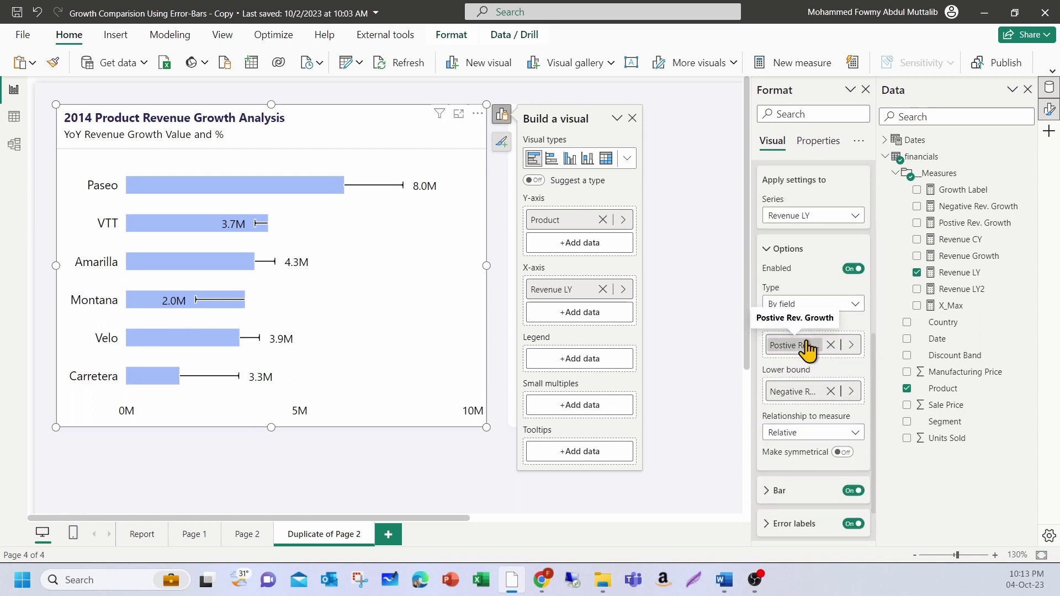
pyautogui.scroll(-2, 794, 386)
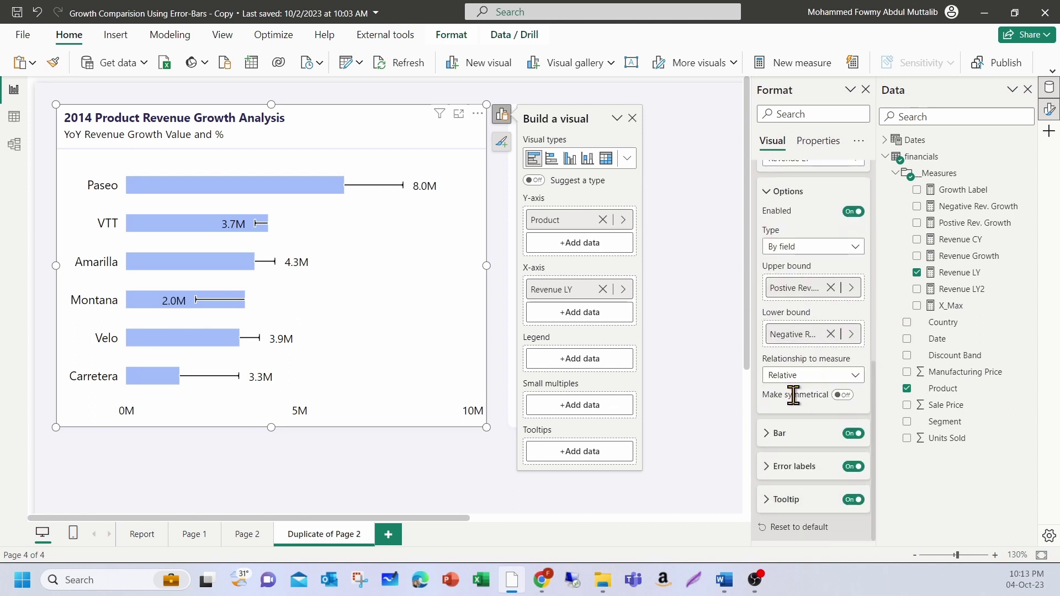
pyautogui.click(789, 436)
pyautogui.scroll(-8, 794, 430)
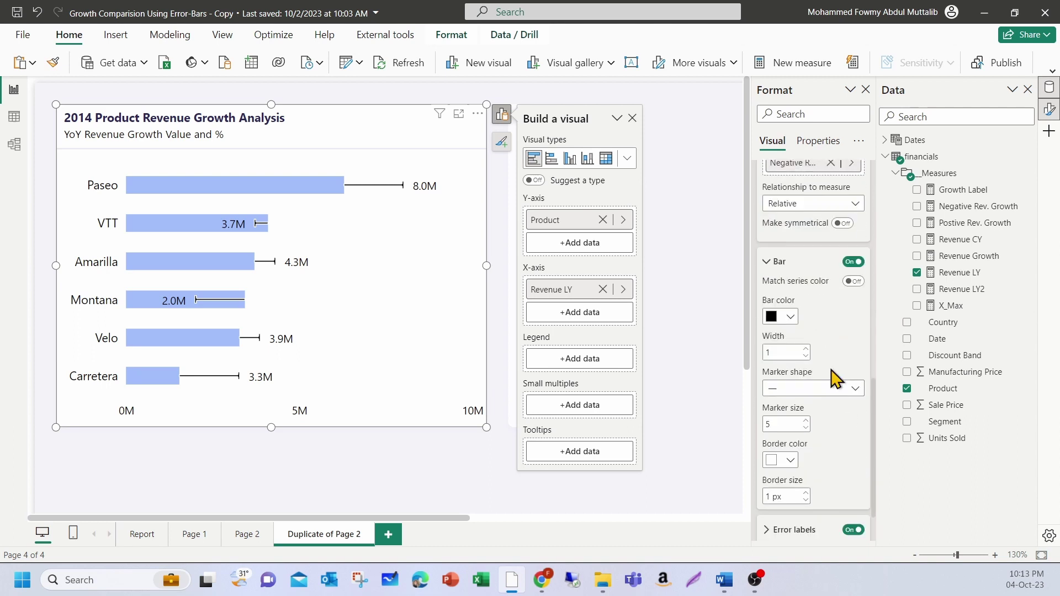
pyautogui.click(806, 286)
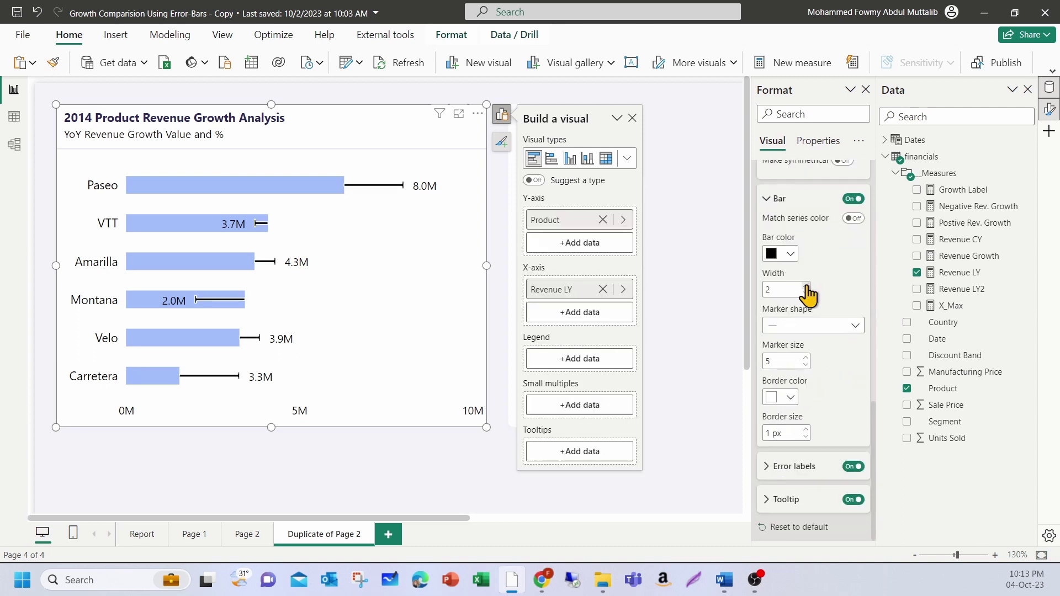
pyautogui.click(800, 338)
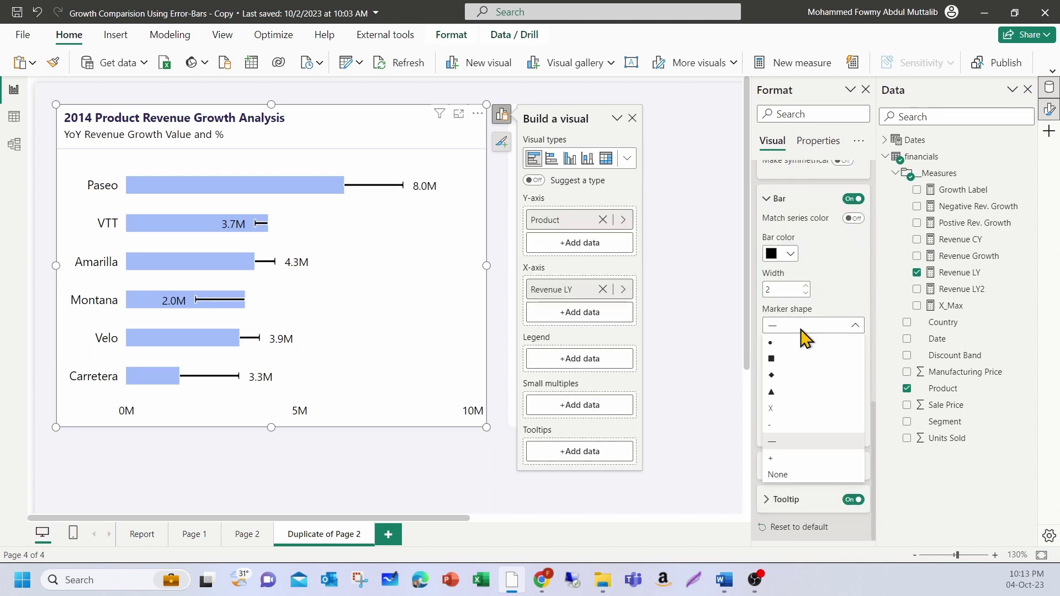
pyautogui.click(787, 403)
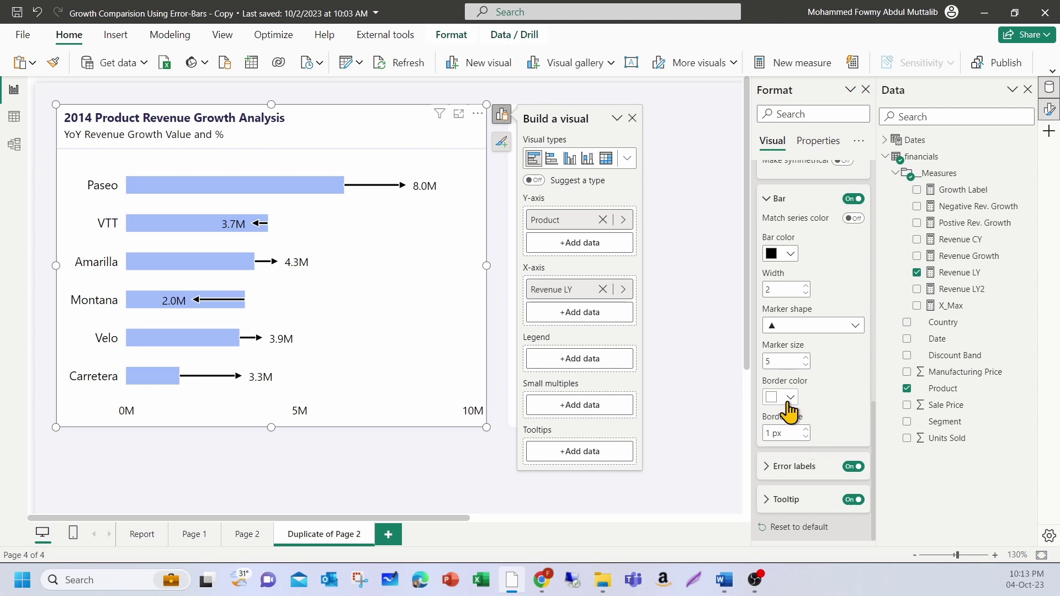
pyautogui.click(772, 203)
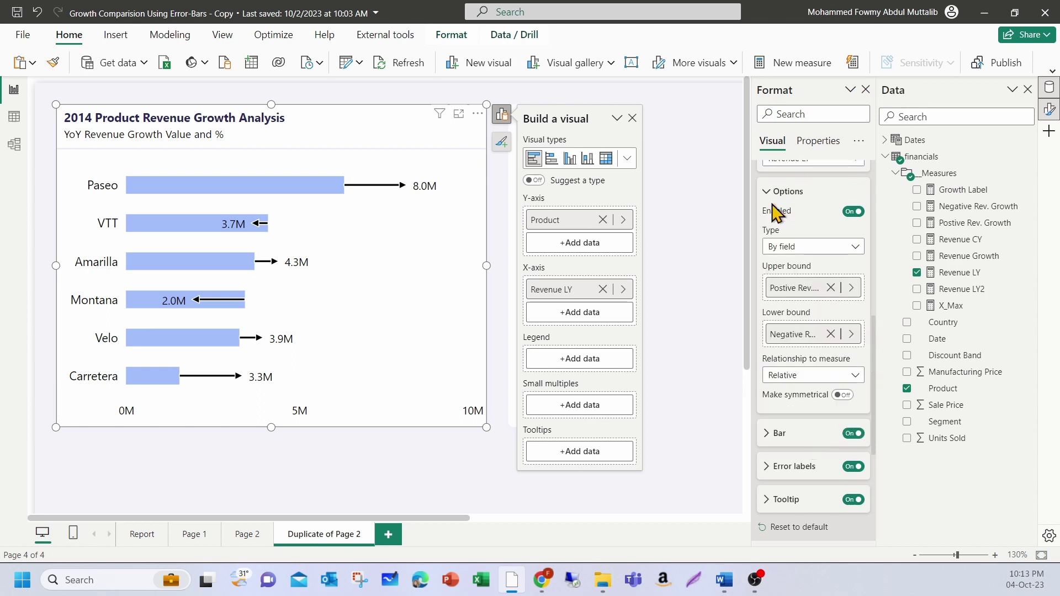
# Set the error label format to Relative (percentage), after trying Relative (numeric).
pyautogui.click(795, 467)
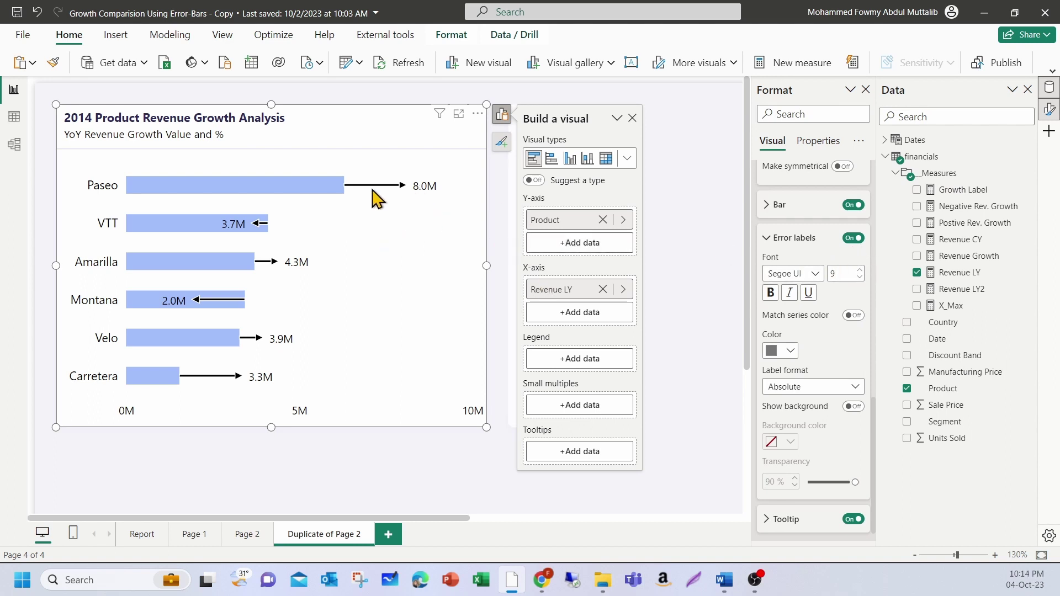
pyautogui.moveTo(327, 194)
pyautogui.click(804, 389)
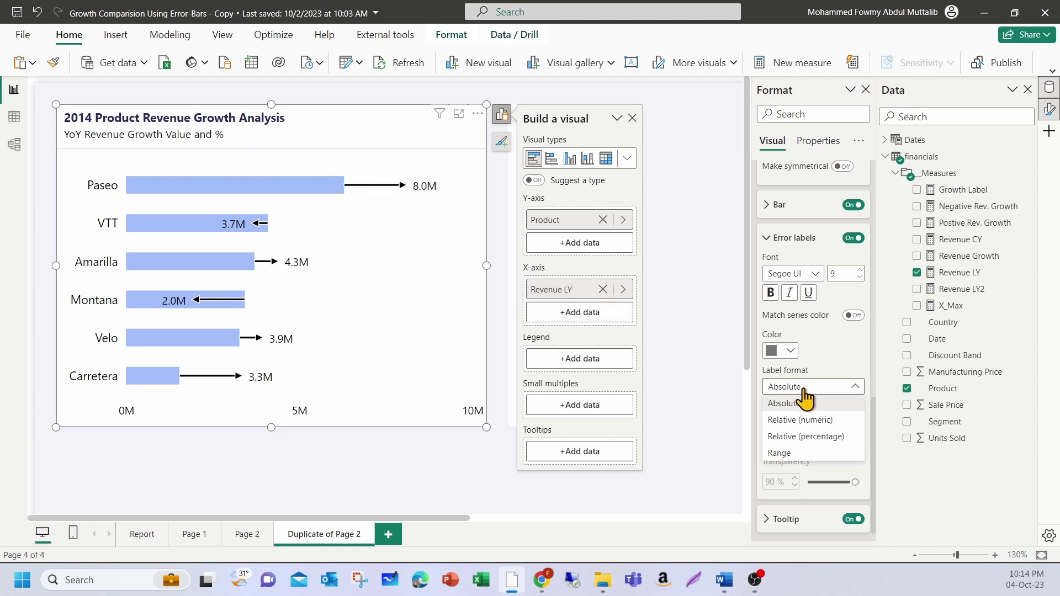
pyautogui.click(828, 421)
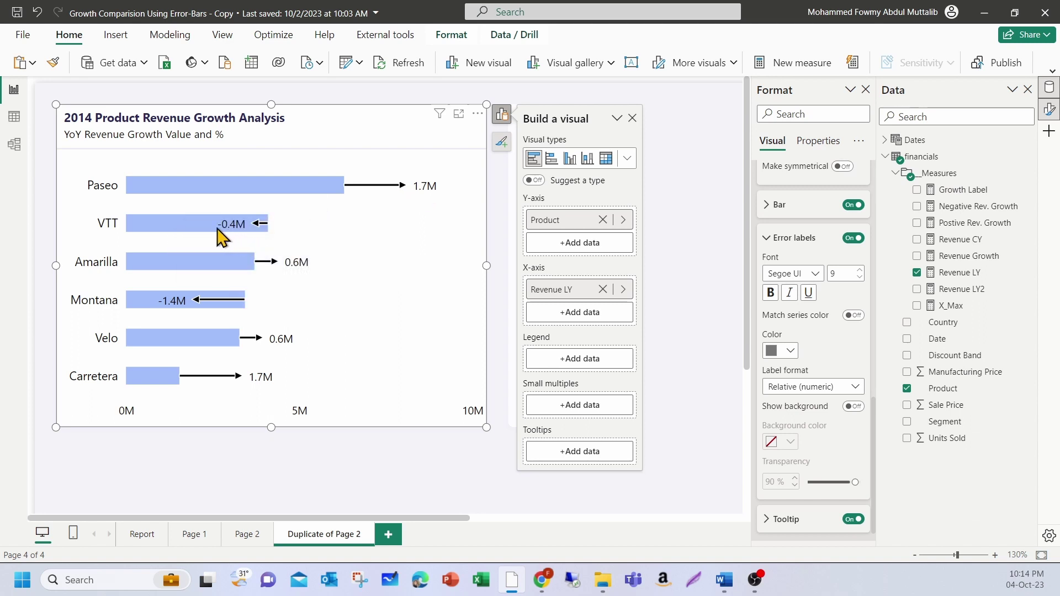
pyautogui.click(806, 389)
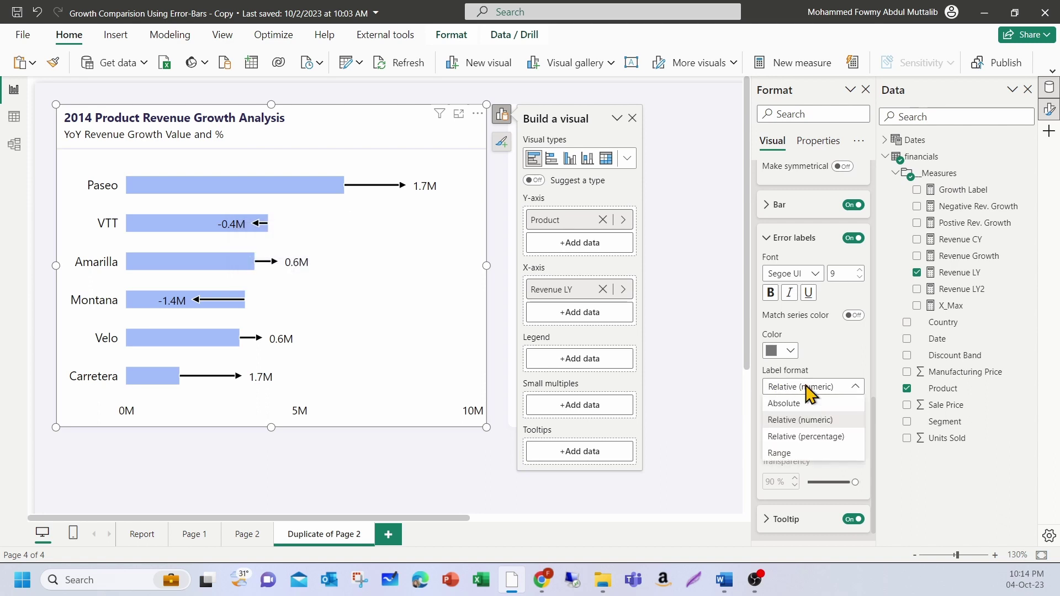
pyautogui.click(811, 436)
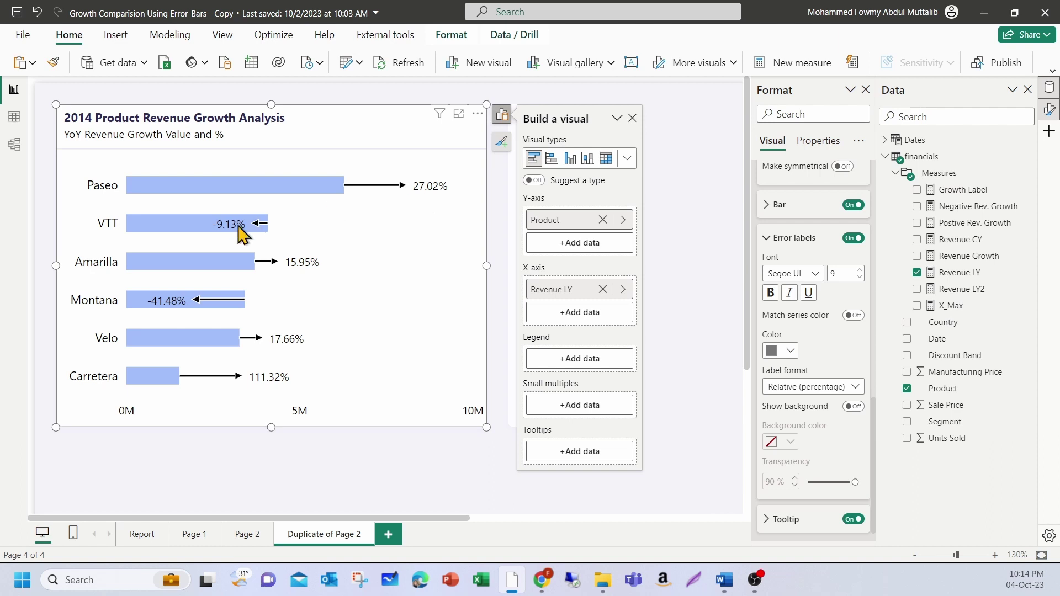
pyautogui.moveTo(232, 237)
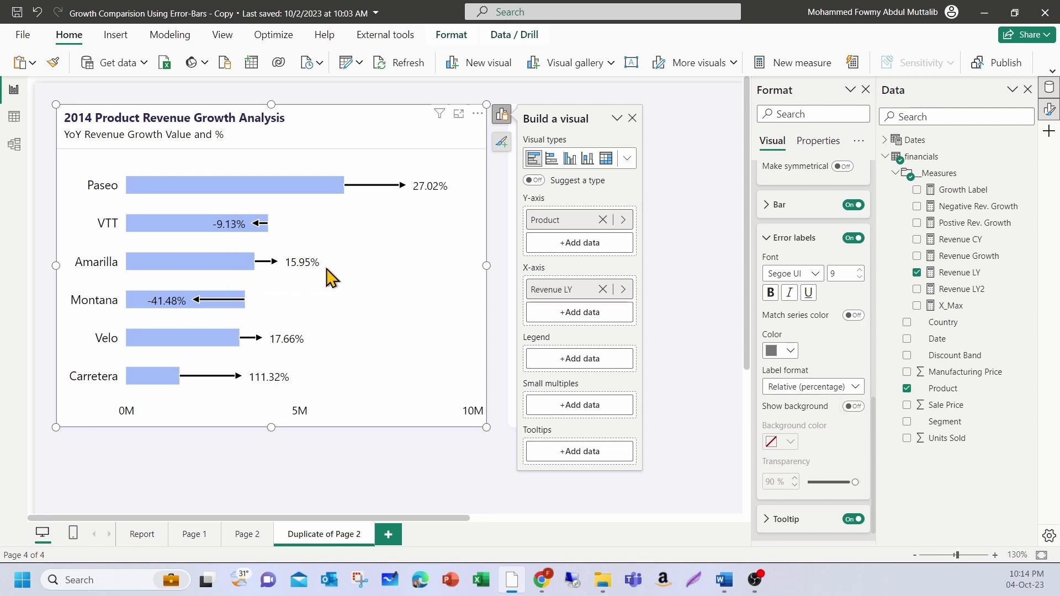
# Change the default Revenue LY bar colour to White.
pyautogui.scroll(10, 828, 336)
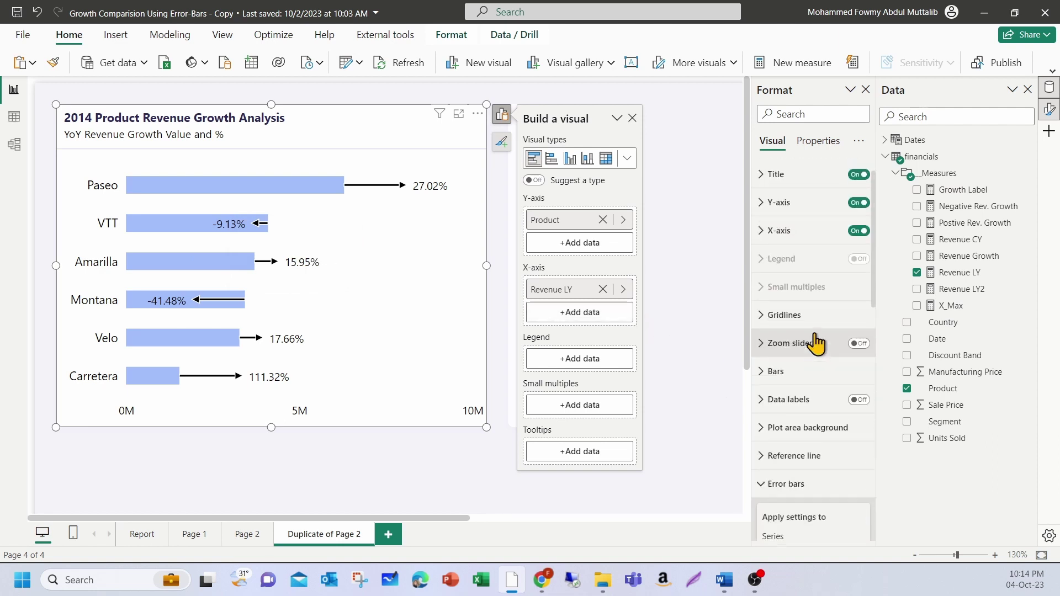
pyautogui.click(770, 378)
pyautogui.scroll(-3, 784, 287)
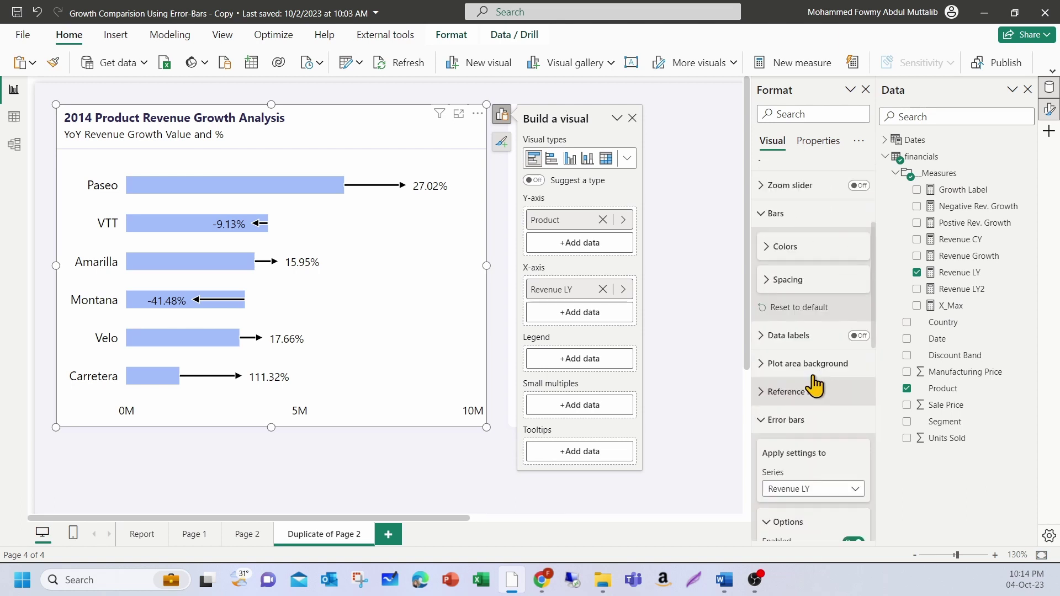
pyautogui.click(778, 253)
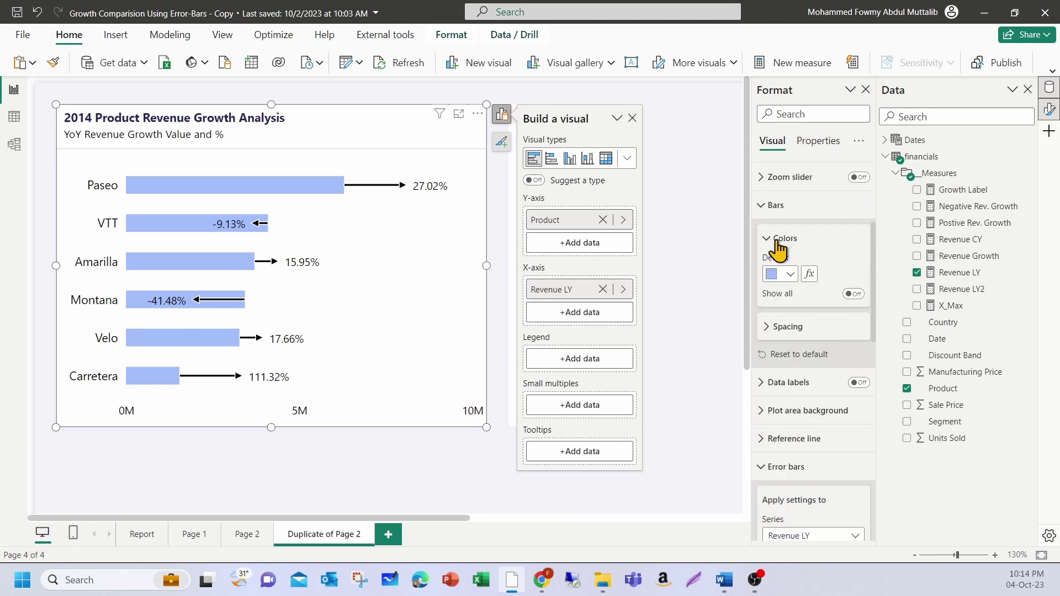
pyautogui.click(791, 274)
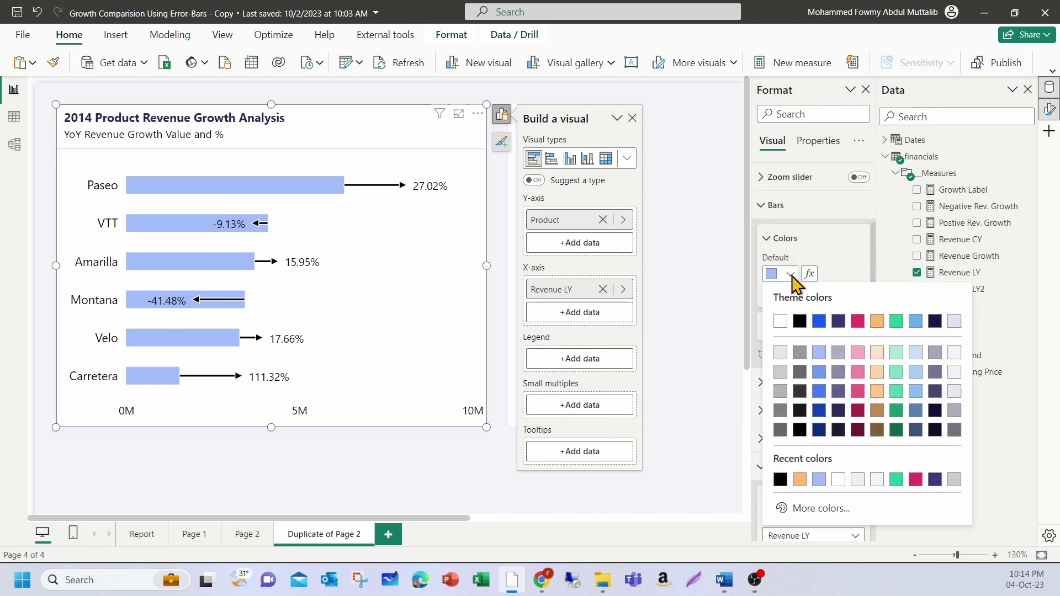
pyautogui.click(780, 321)
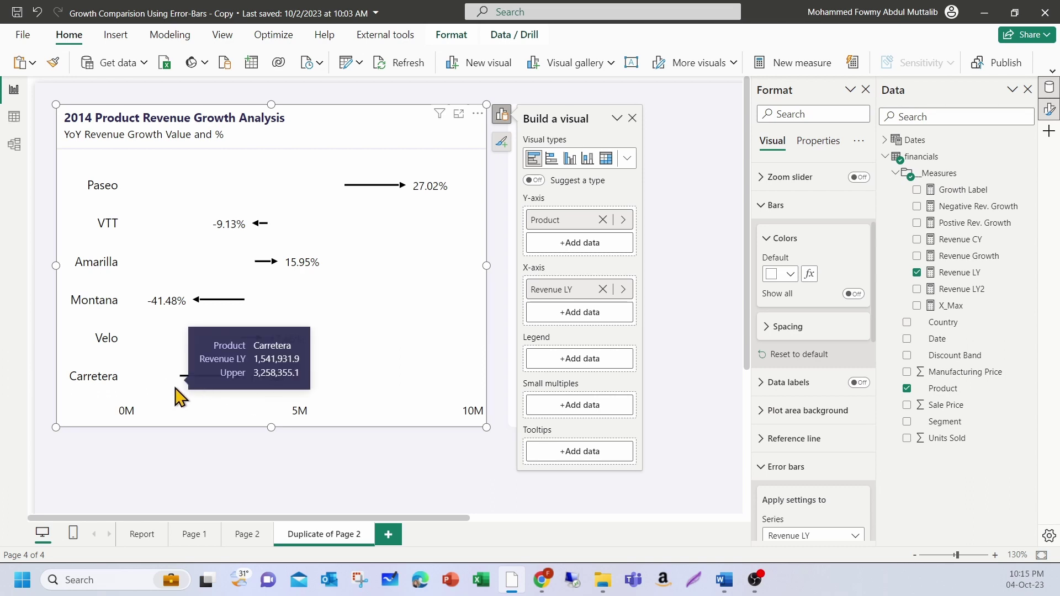
pyautogui.moveTo(182, 388)
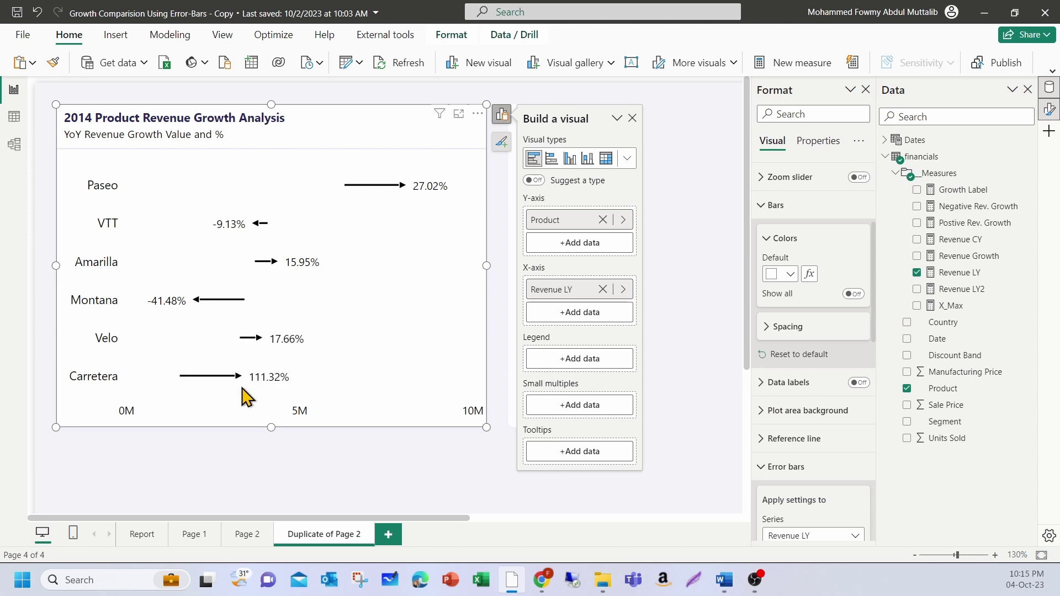
# Review the error bar line settings: black colour, width 2, triangle markers, 1 px border.
pyautogui.scroll(-5, 823, 288)
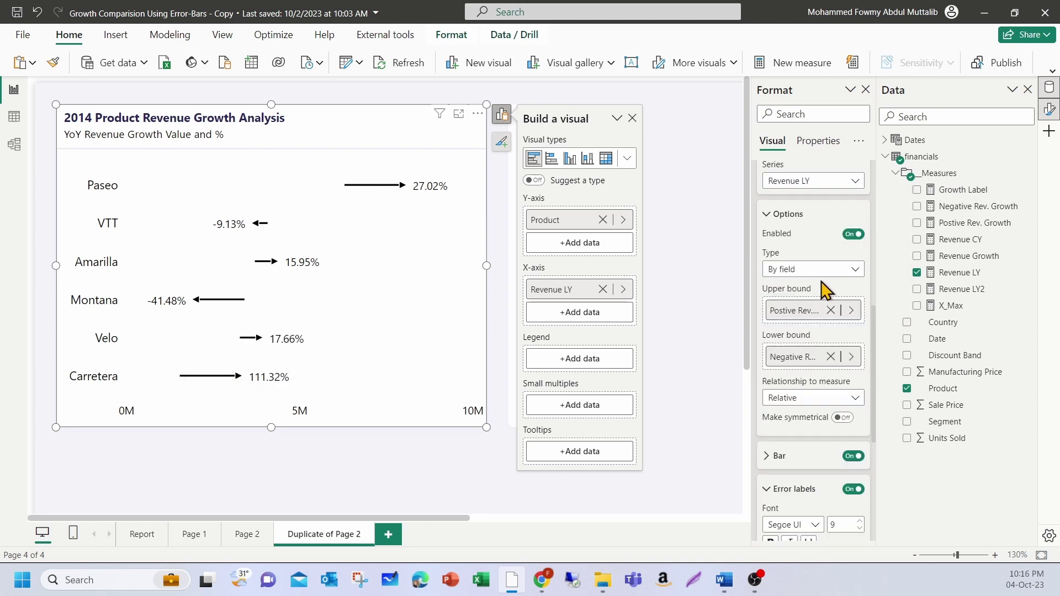
pyautogui.scroll(-2, 822, 387)
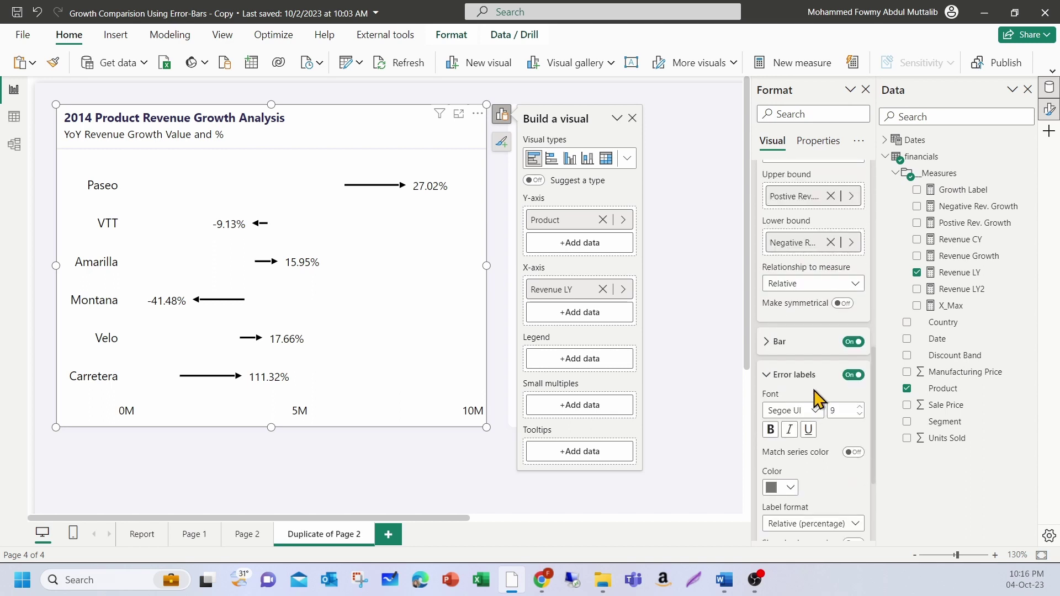
pyautogui.scroll(2, 817, 394)
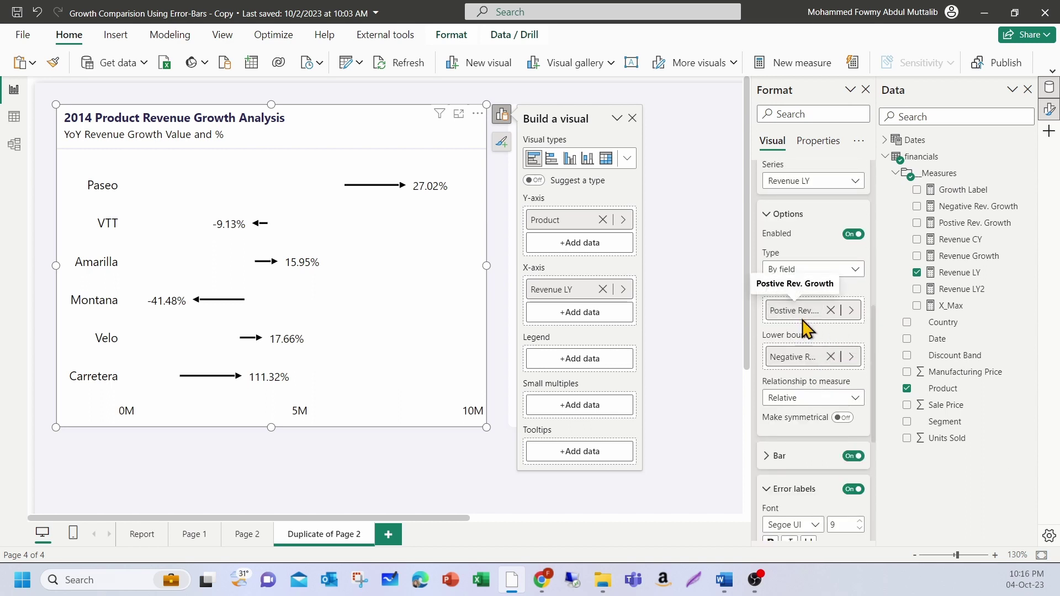
pyautogui.scroll(-4, 799, 381)
pyautogui.click(781, 228)
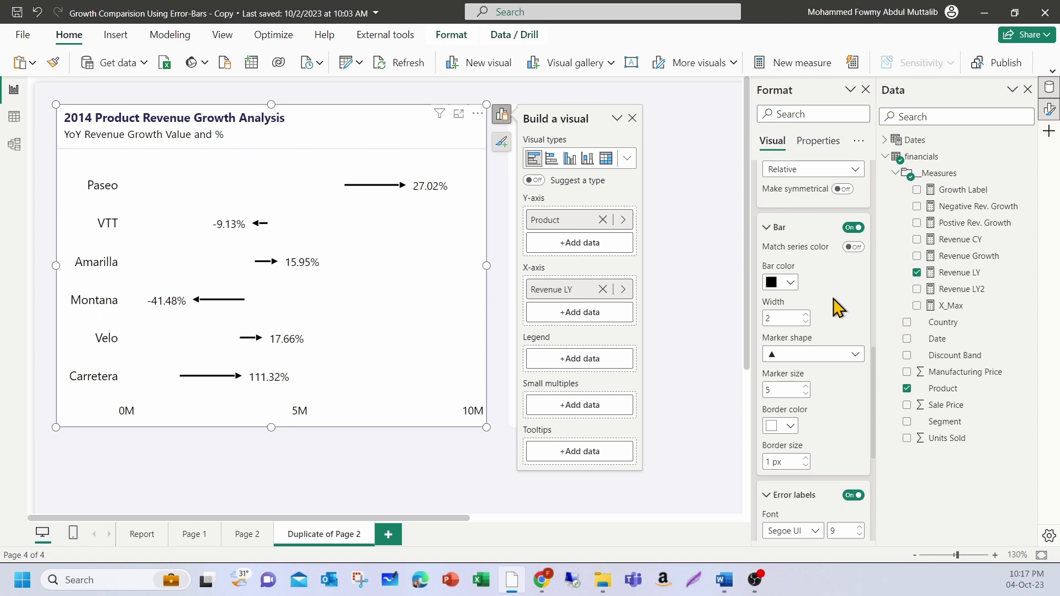
# Check that Revenue LY2 equals [Revenue LY] and add it as a second X-axis series.
pyautogui.click(965, 289)
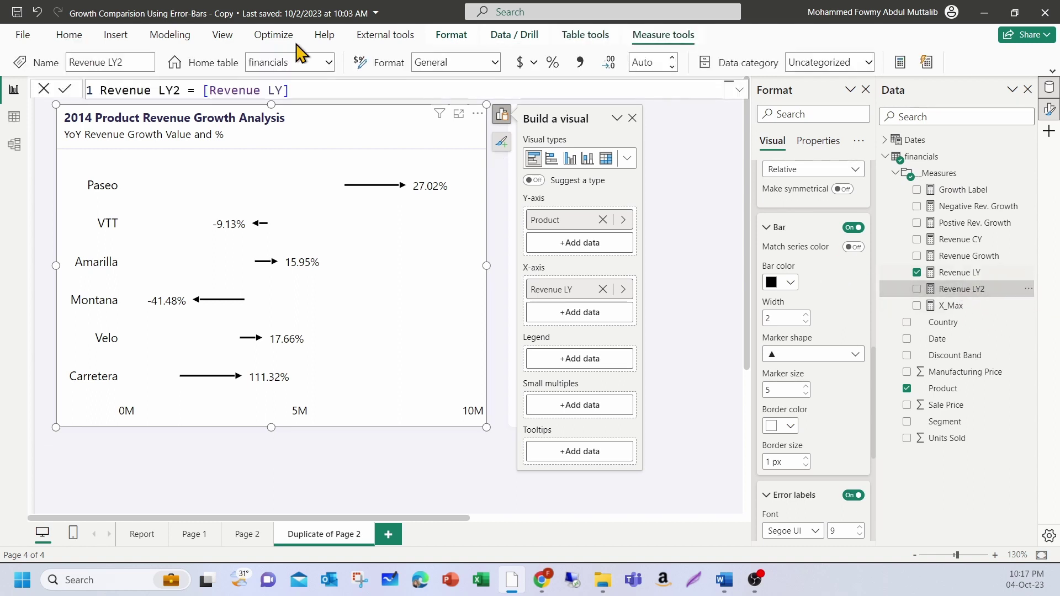
pyautogui.moveTo(210, 90); pyautogui.dragTo(313, 90)
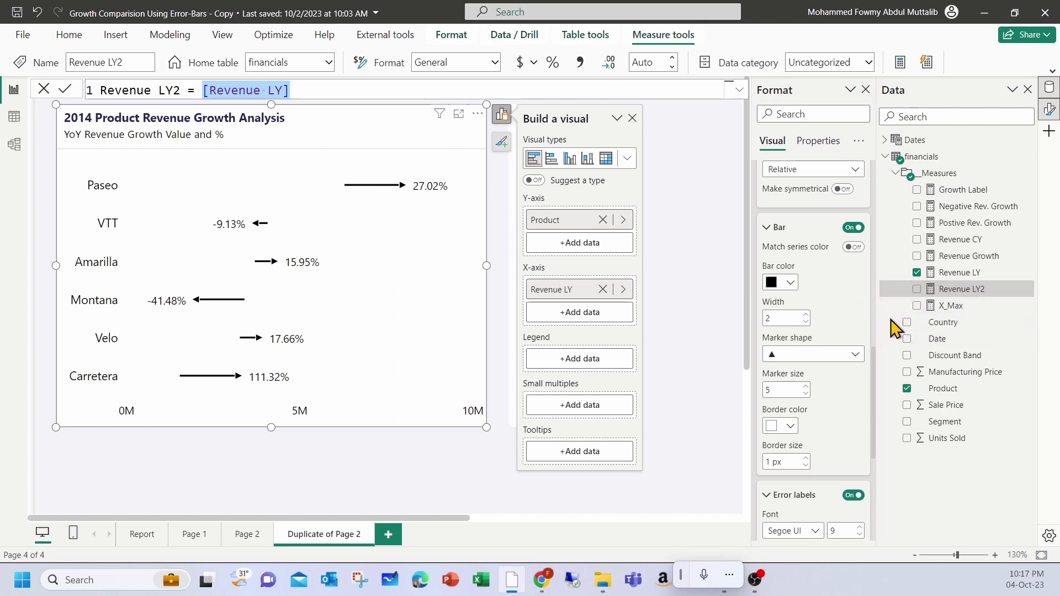
pyautogui.moveTo(942, 295); pyautogui.dragTo(603, 320)
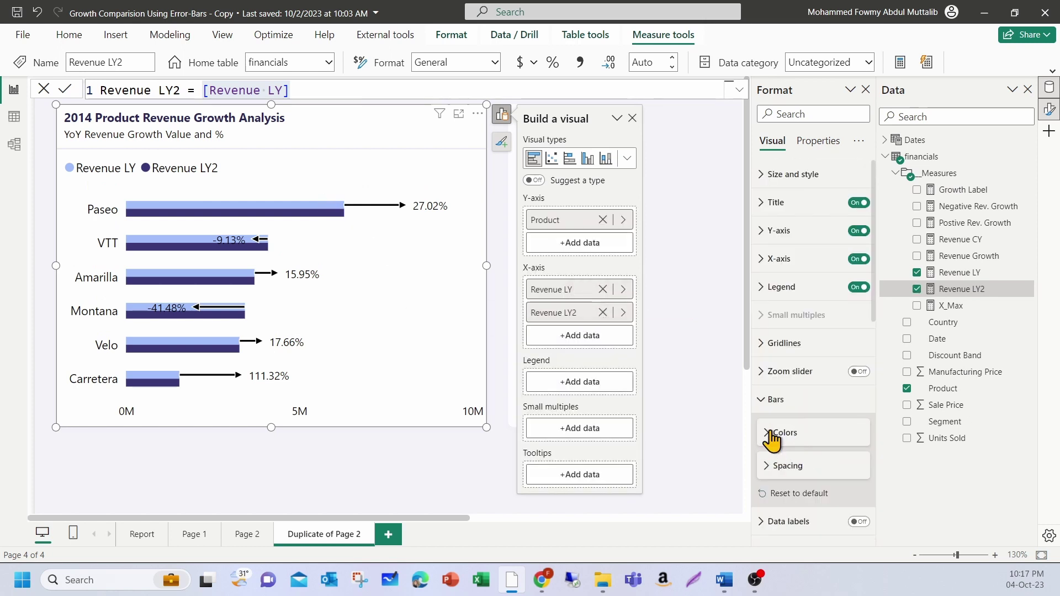
# Set the Revenue LY2 bar colour to White.
pyautogui.click(773, 432)
pyautogui.click(788, 240)
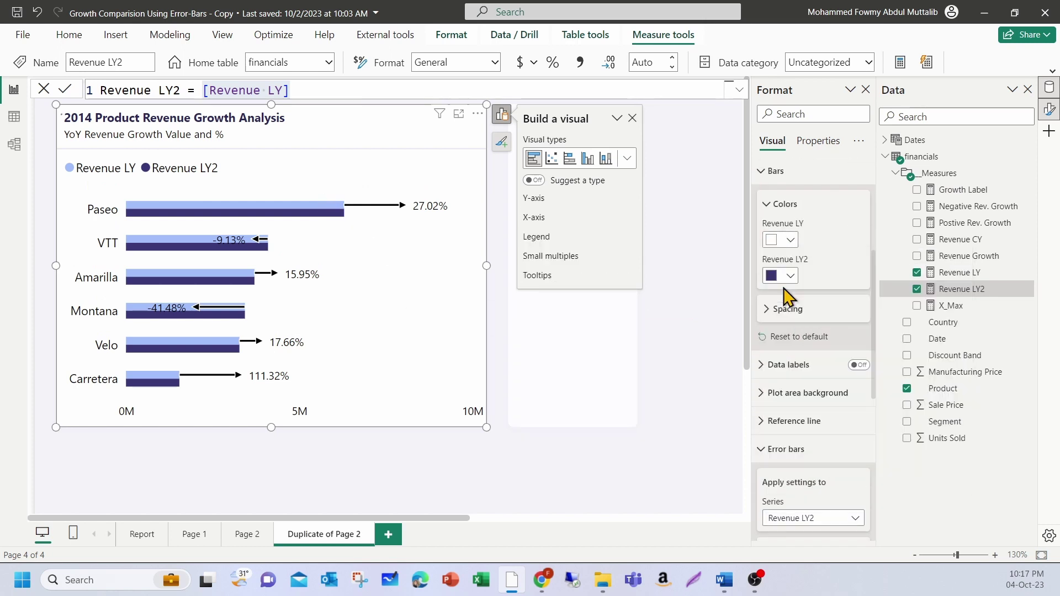
pyautogui.click(784, 276)
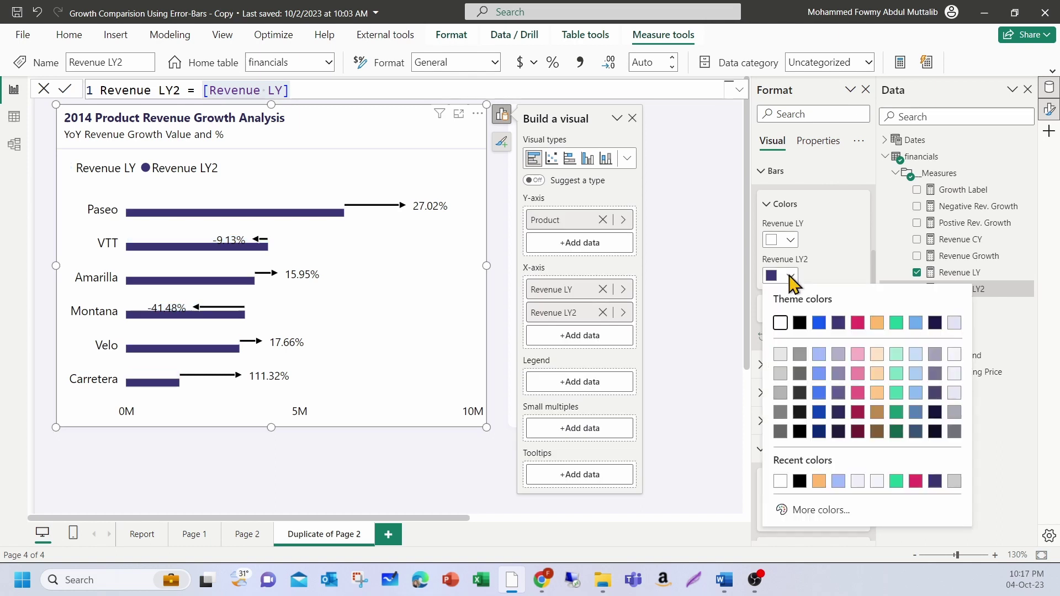
pyautogui.click(781, 331)
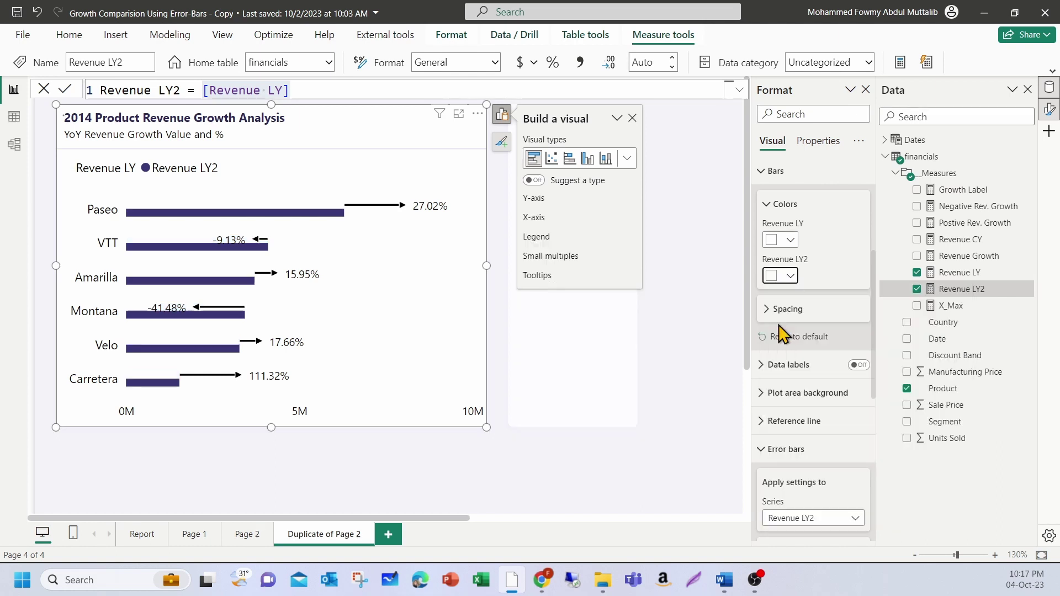
# Collapse all format categories and point the error bar settings at the Revenue LY series.
pyautogui.click(767, 174)
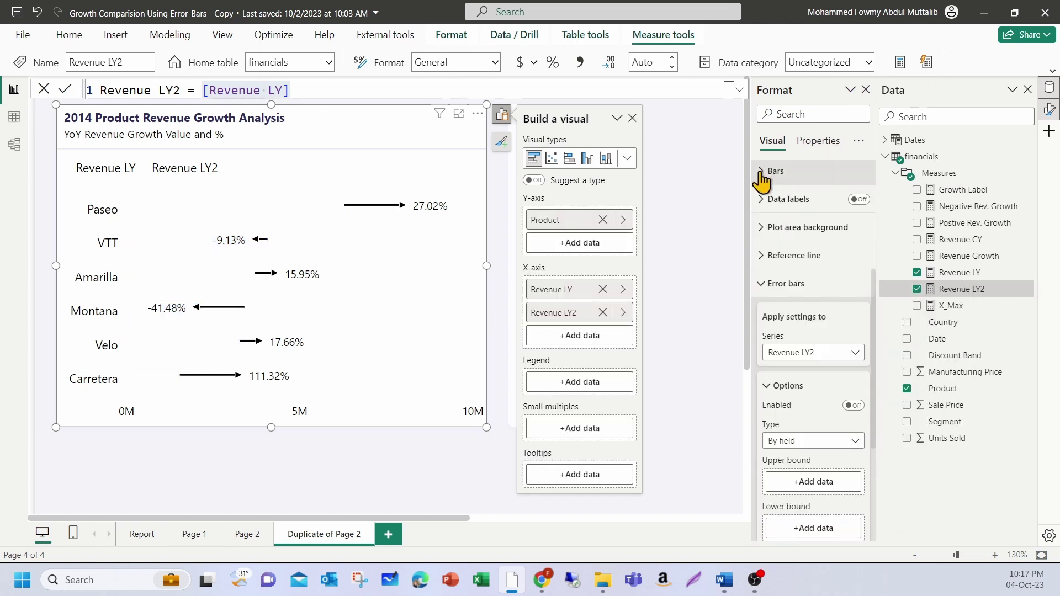
pyautogui.click(858, 141)
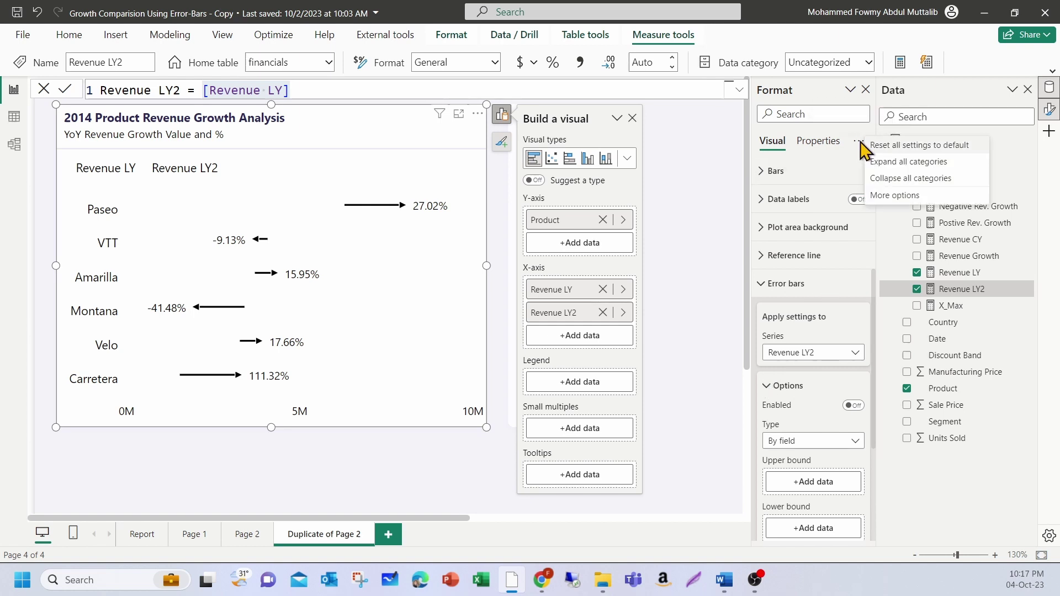
pyautogui.click(882, 187)
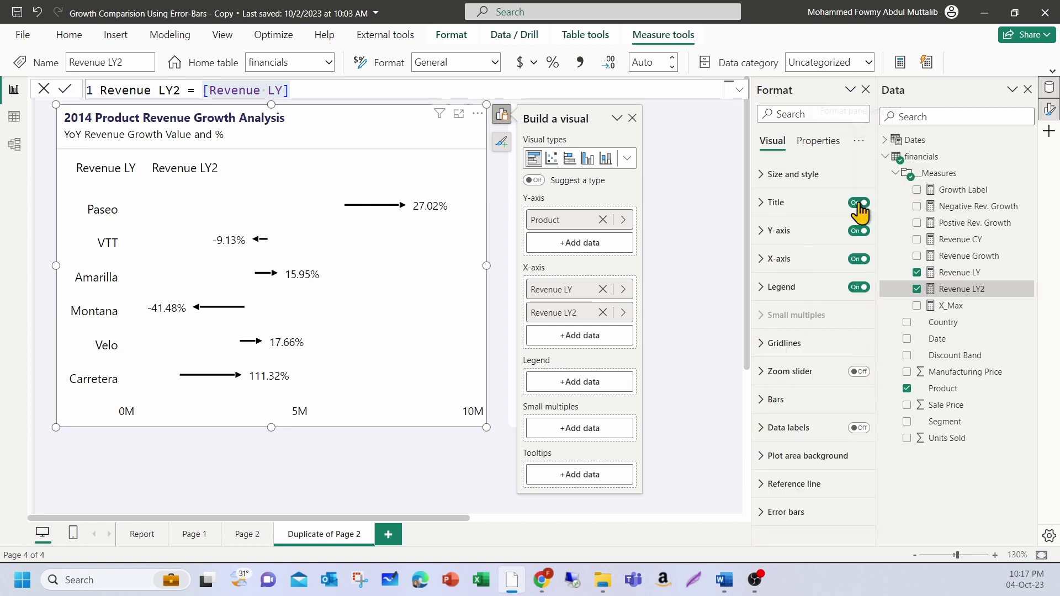
pyautogui.click(779, 514)
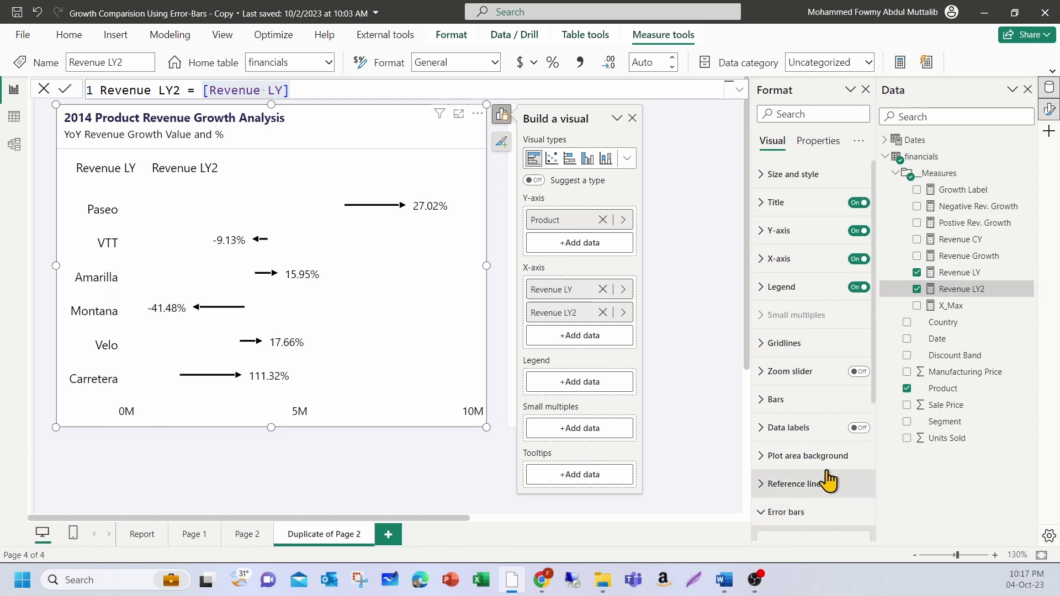
pyautogui.click(824, 365)
pyautogui.click(815, 386)
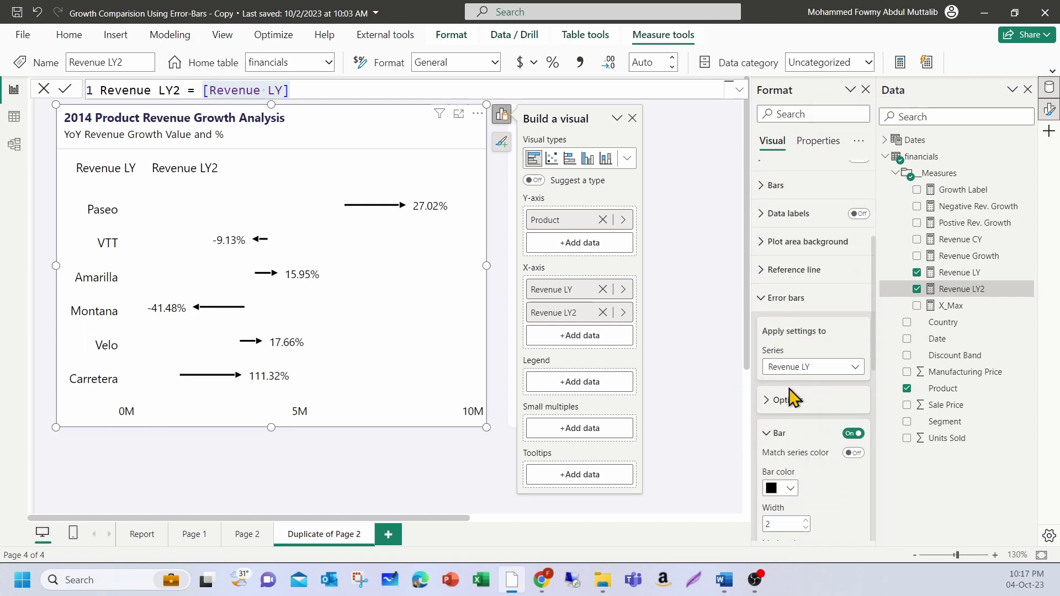
# Remove Negative Rev. Growth as lower bound and make the Revenue LY error bars green (#1FCB97).
pyautogui.scroll(-5, 800, 386)
pyautogui.scroll(5, 761, 337)
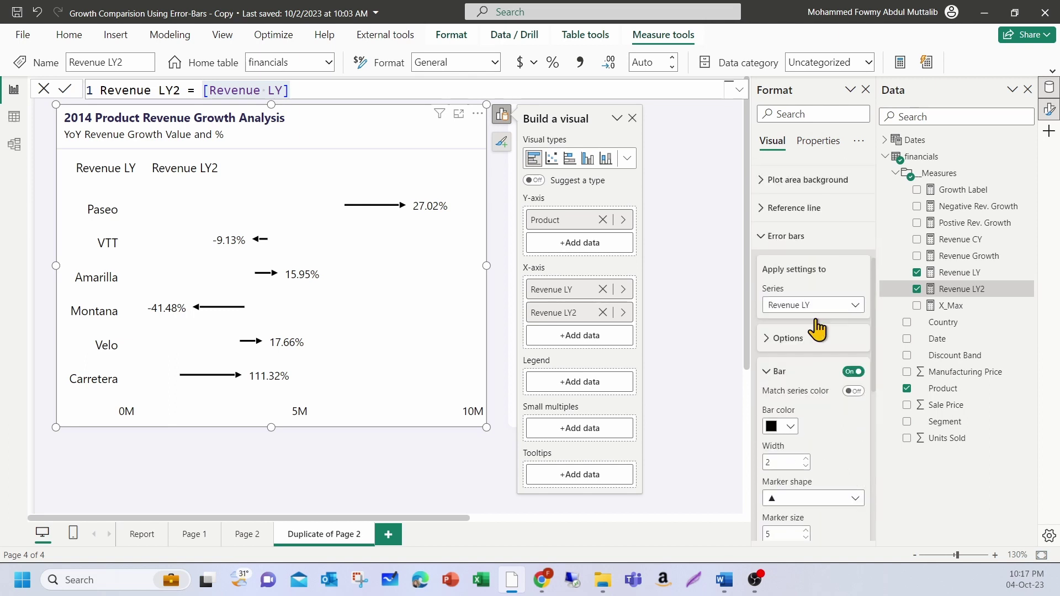
pyautogui.click(776, 406)
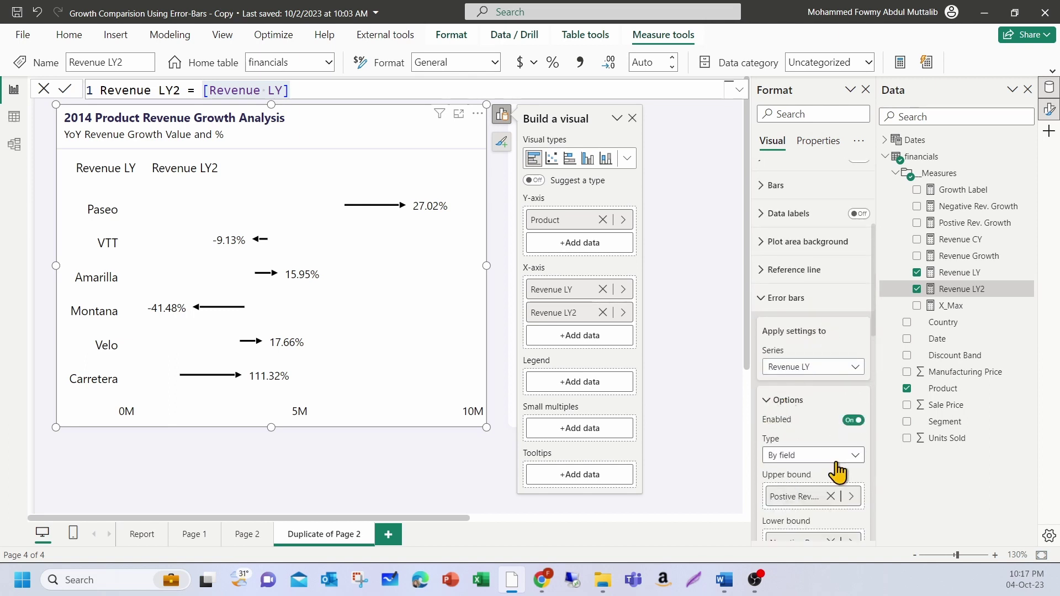
pyautogui.scroll(-4, 835, 468)
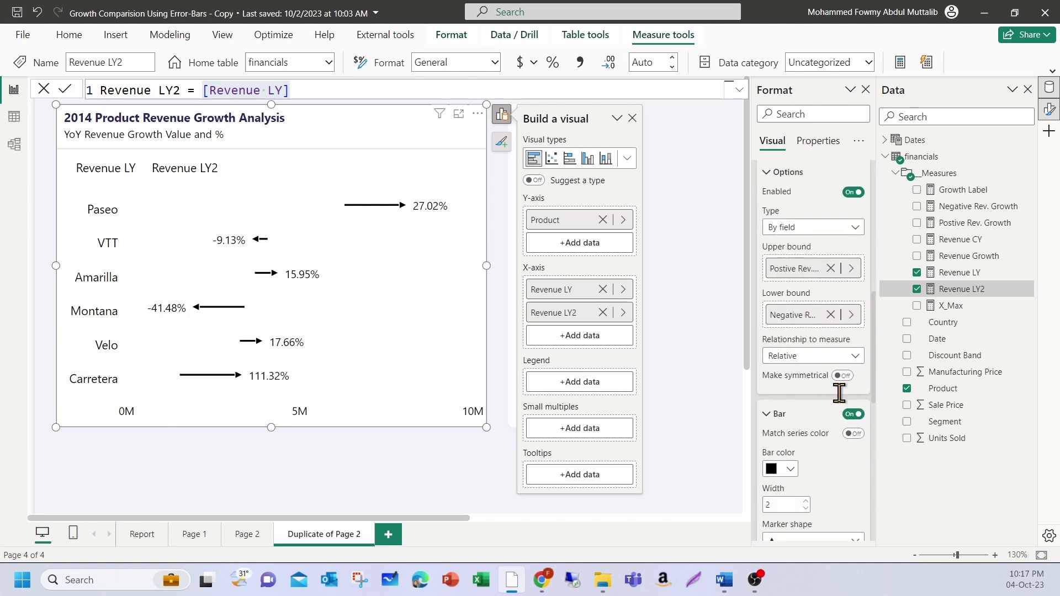
pyautogui.click(830, 314)
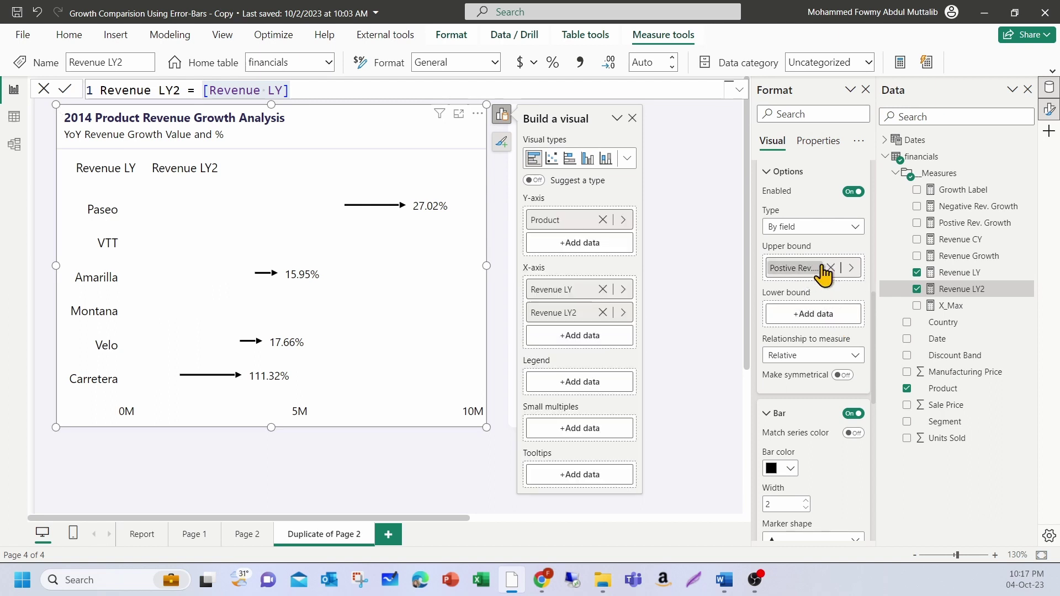
pyautogui.scroll(2, 823, 273)
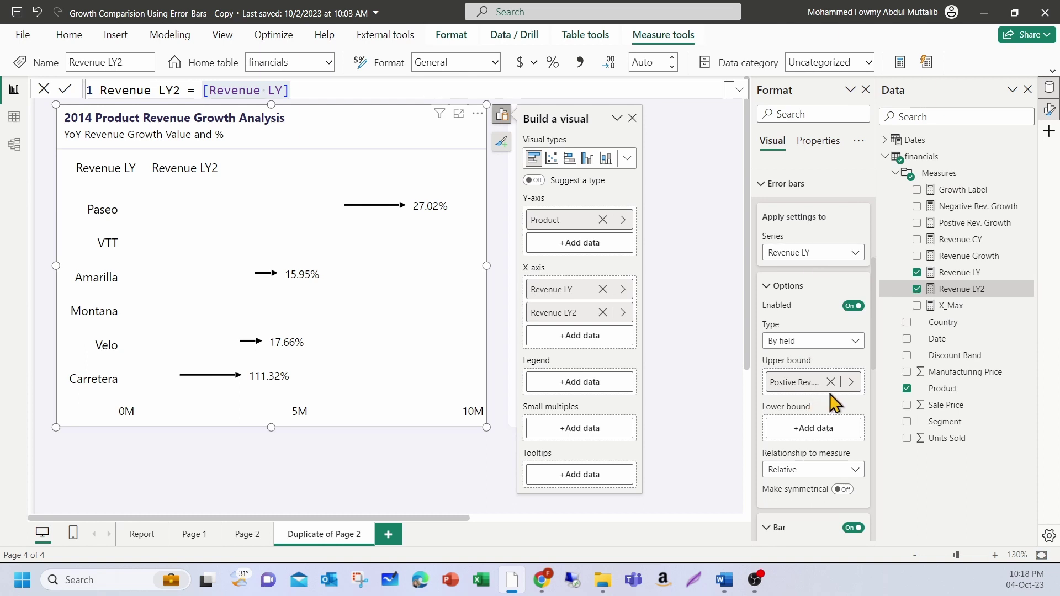
pyautogui.scroll(-4, 816, 412)
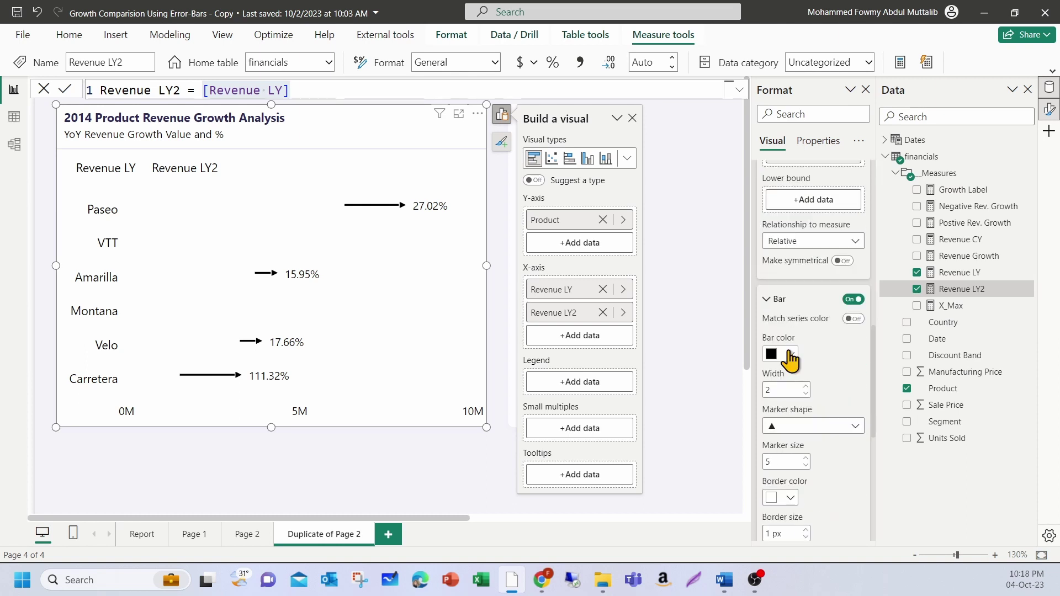
pyautogui.click(790, 354)
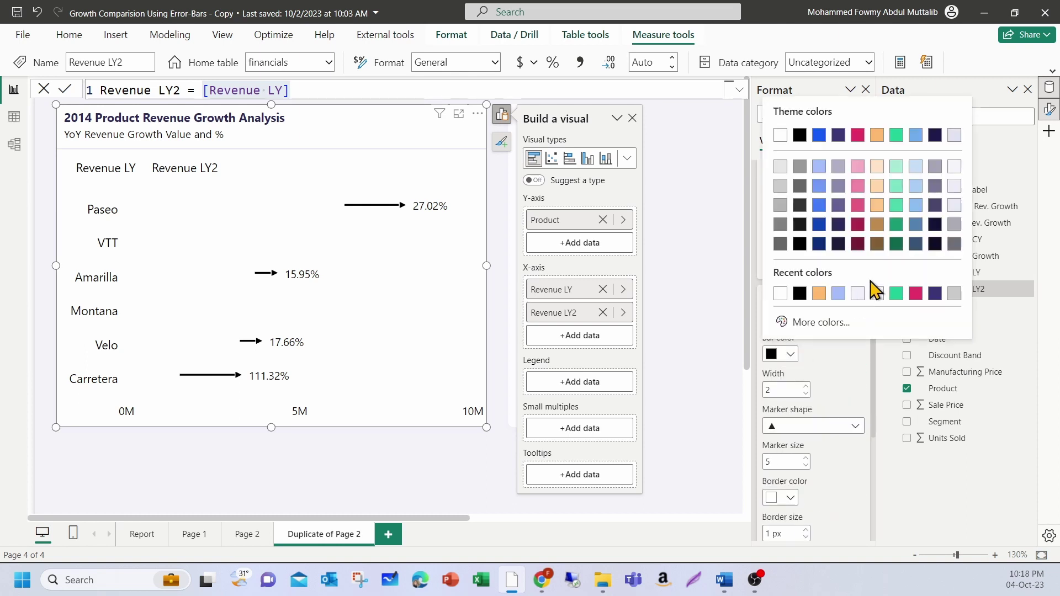
pyautogui.click(896, 136)
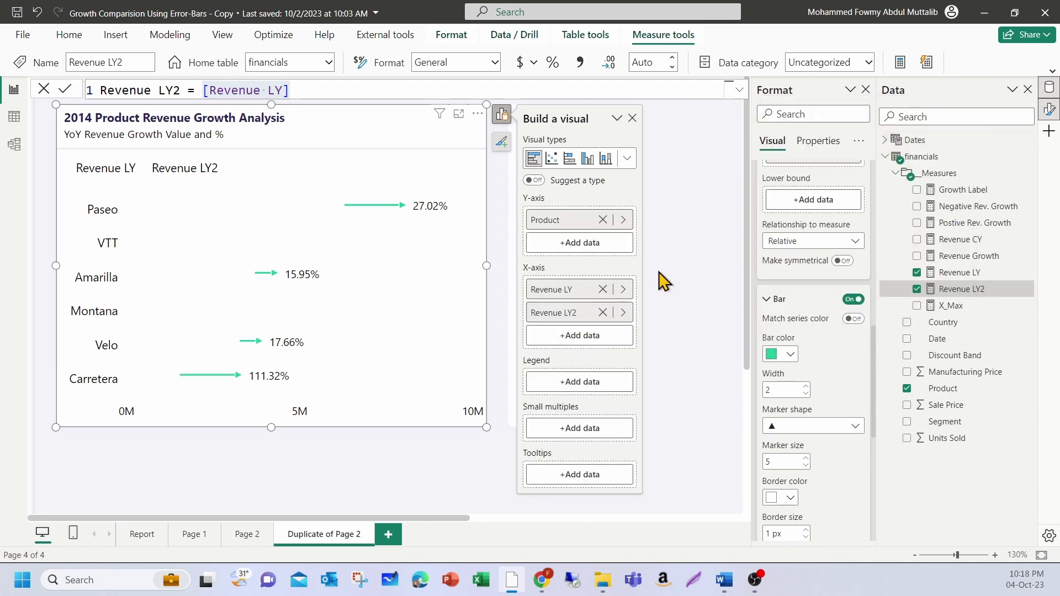
# Enable Revenue LY2 error bars with Negative Rev. Growth as a relative lower bound.
pyautogui.scroll(3, 806, 287)
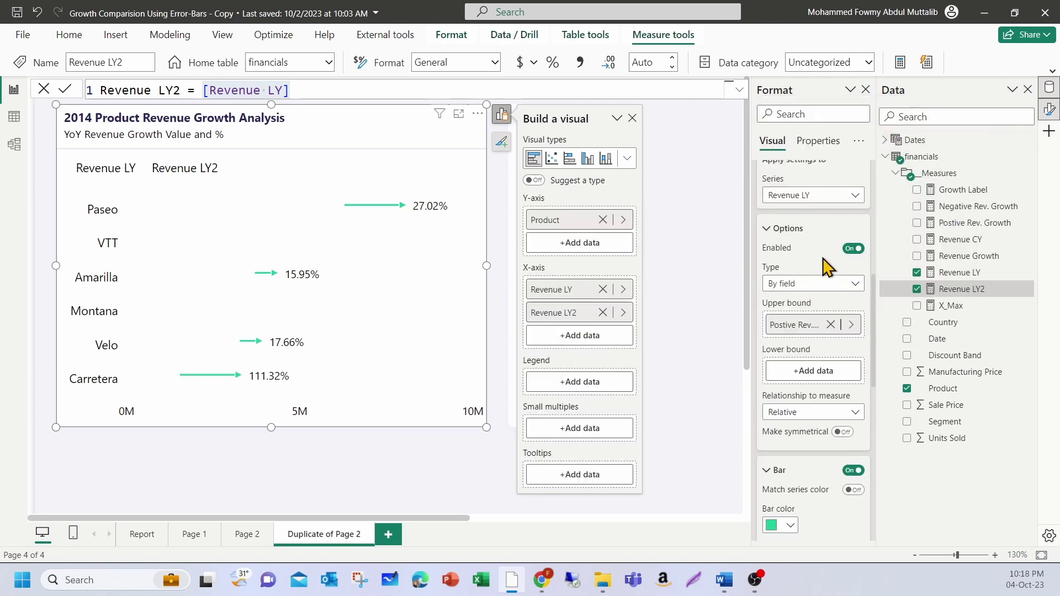
pyautogui.click(821, 197)
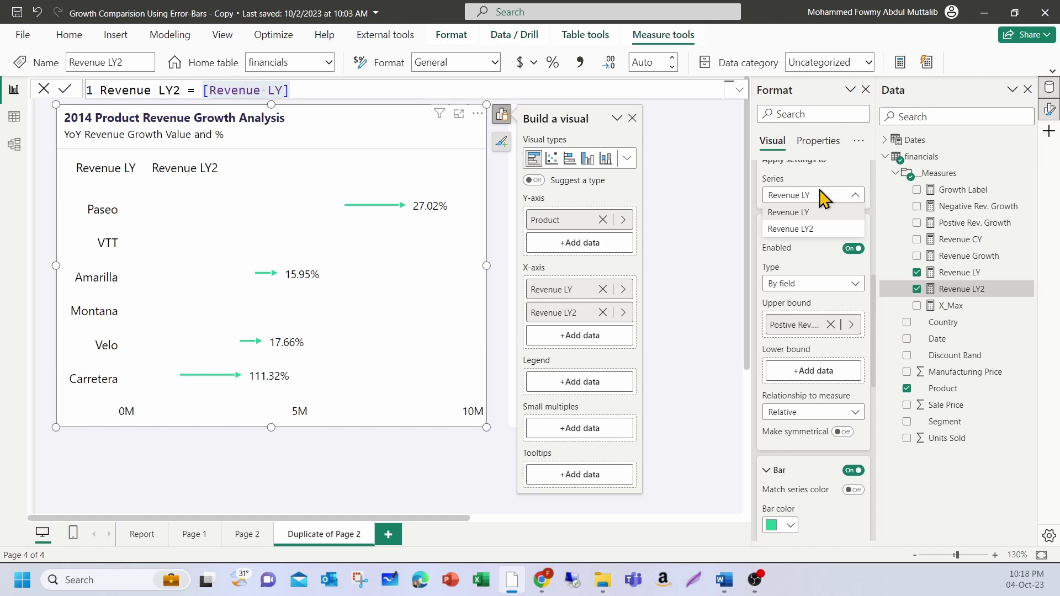
pyautogui.click(811, 230)
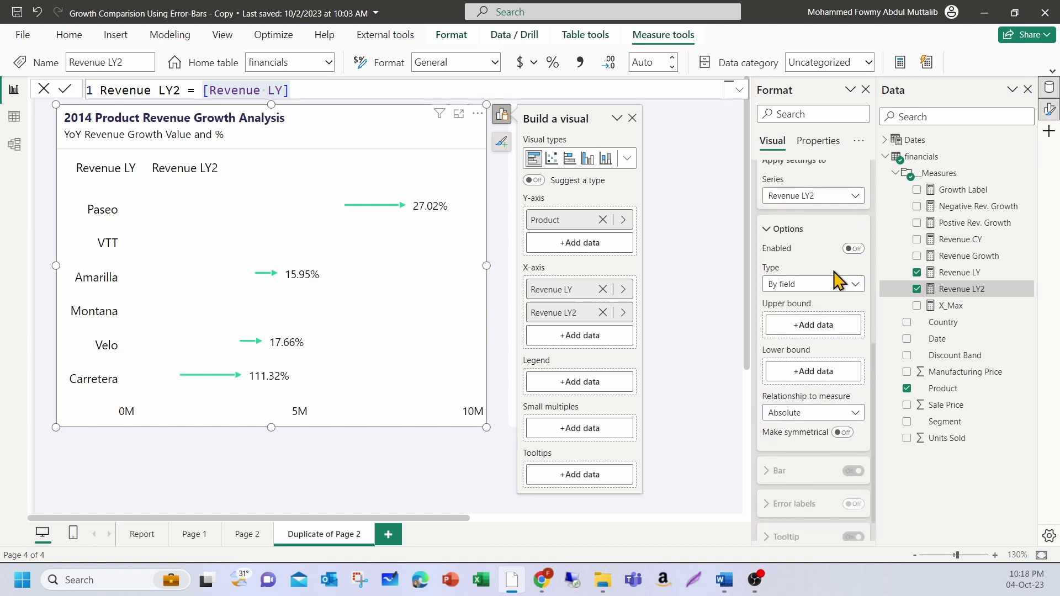
pyautogui.click(853, 249)
pyautogui.moveTo(958, 212); pyautogui.dragTo(806, 376)
pyautogui.click(808, 413)
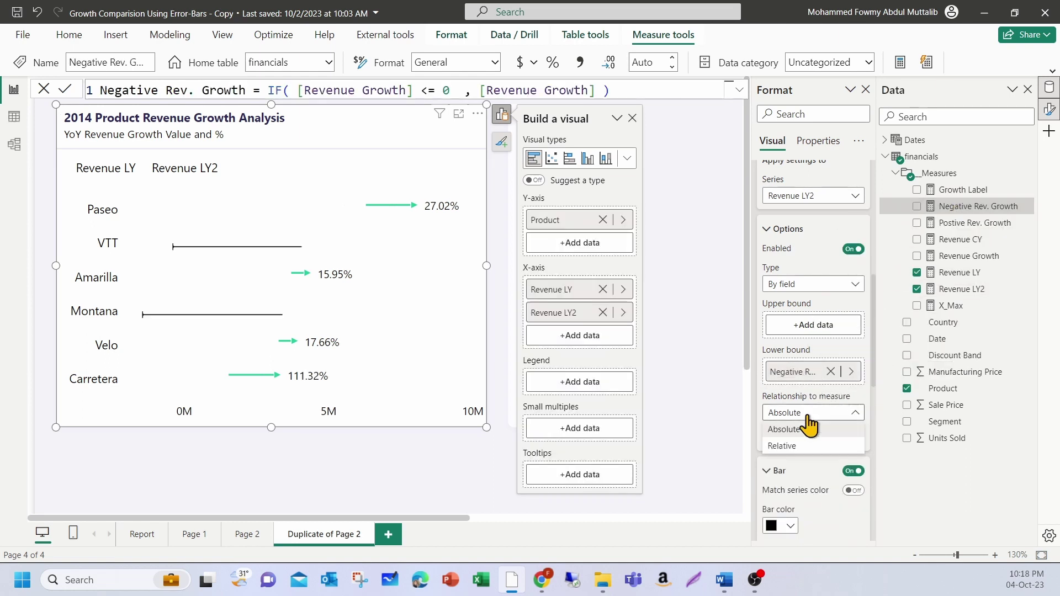
pyautogui.click(797, 446)
# Style the Revenue LY2 error bars pink with width 2 and triangle markers.
pyautogui.scroll(-3, 808, 408)
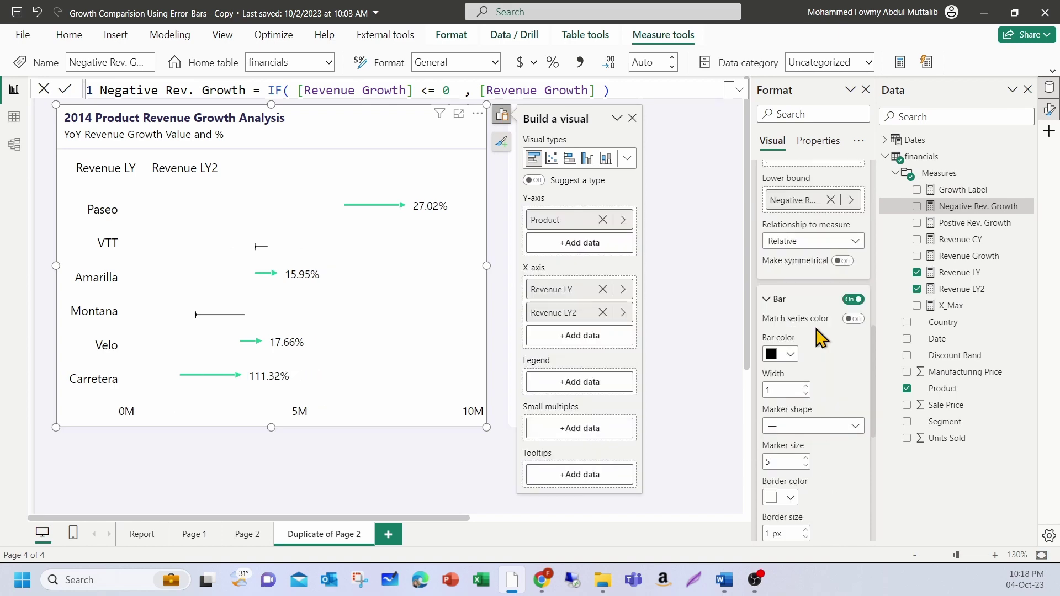
pyautogui.click(796, 356)
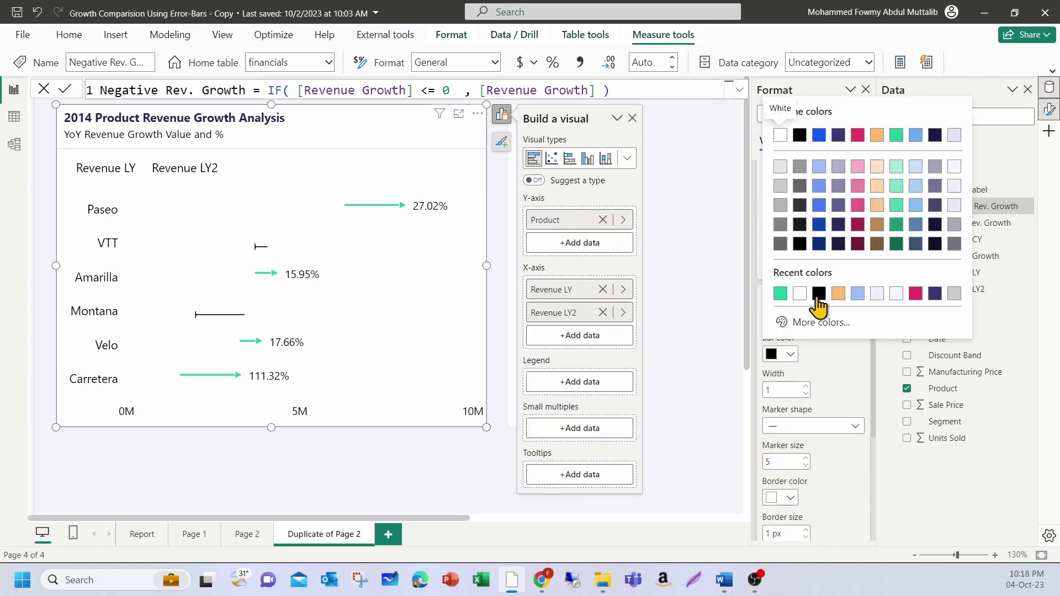
pyautogui.click(857, 137)
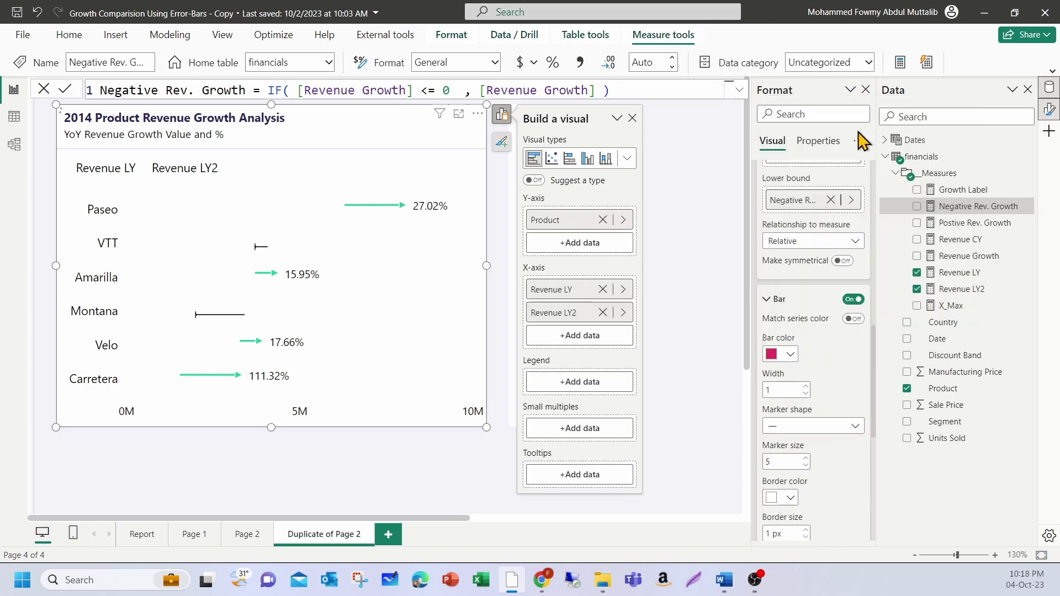
pyautogui.scroll(-2, 804, 357)
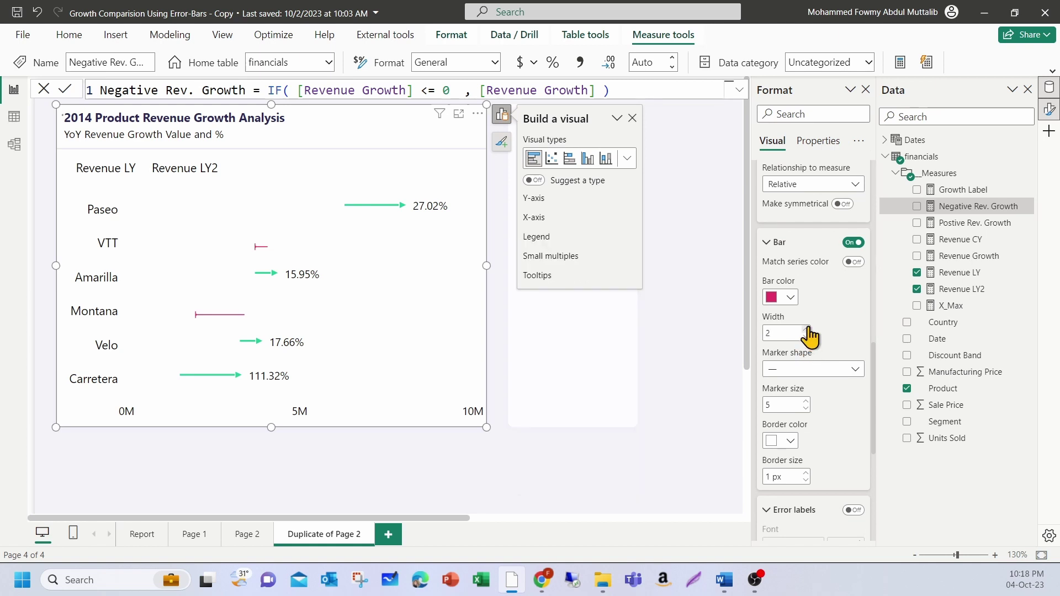
pyautogui.click(806, 329)
pyautogui.click(818, 369)
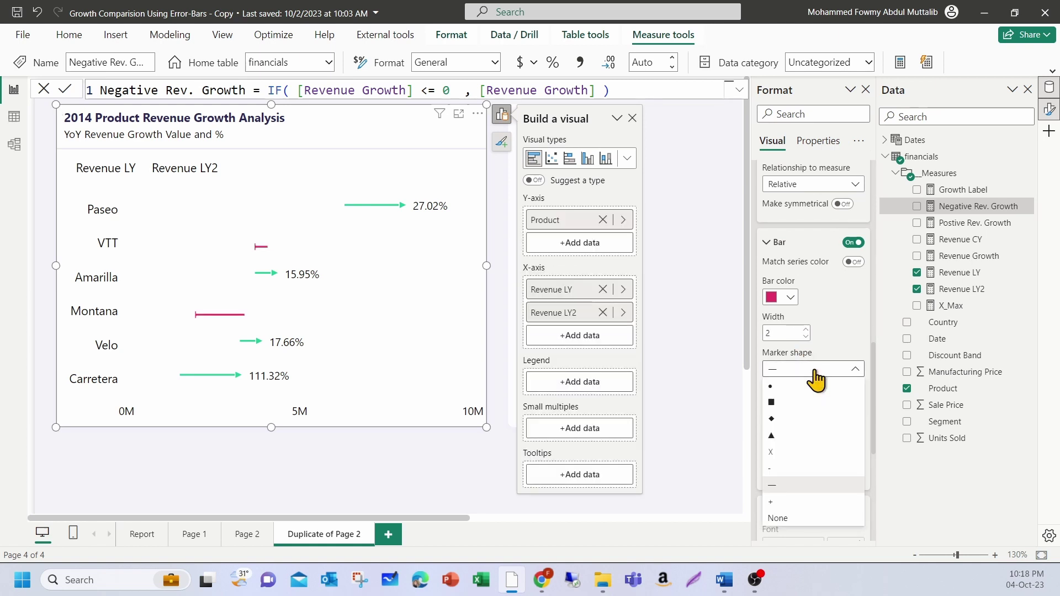
pyautogui.click(772, 436)
pyautogui.scroll(-3, 794, 381)
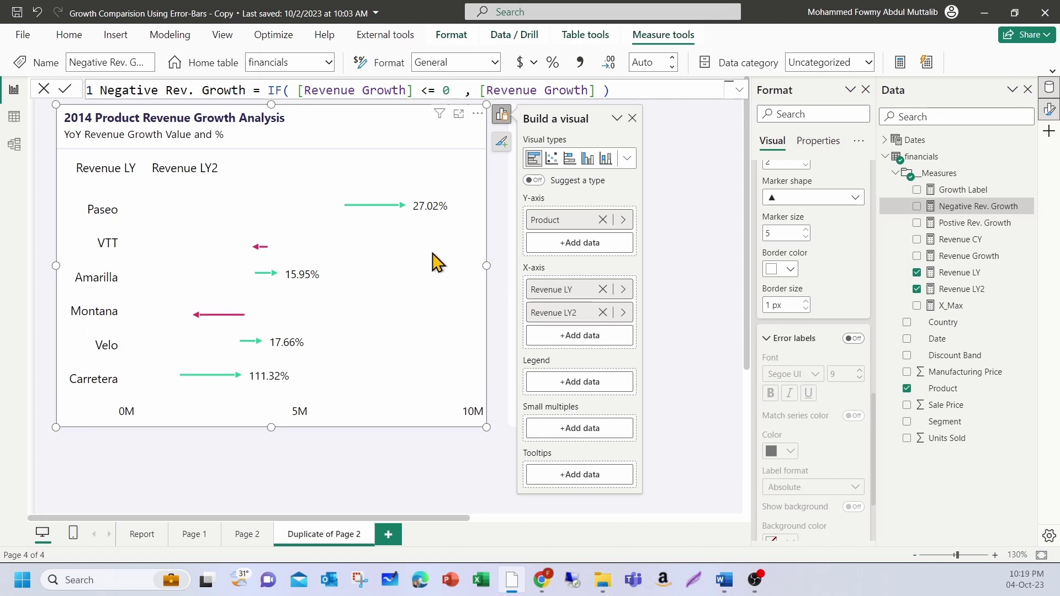
# Show error labels as relative percentages (-9.13%, -41.48%), then go to Page 1.
pyautogui.click(854, 339)
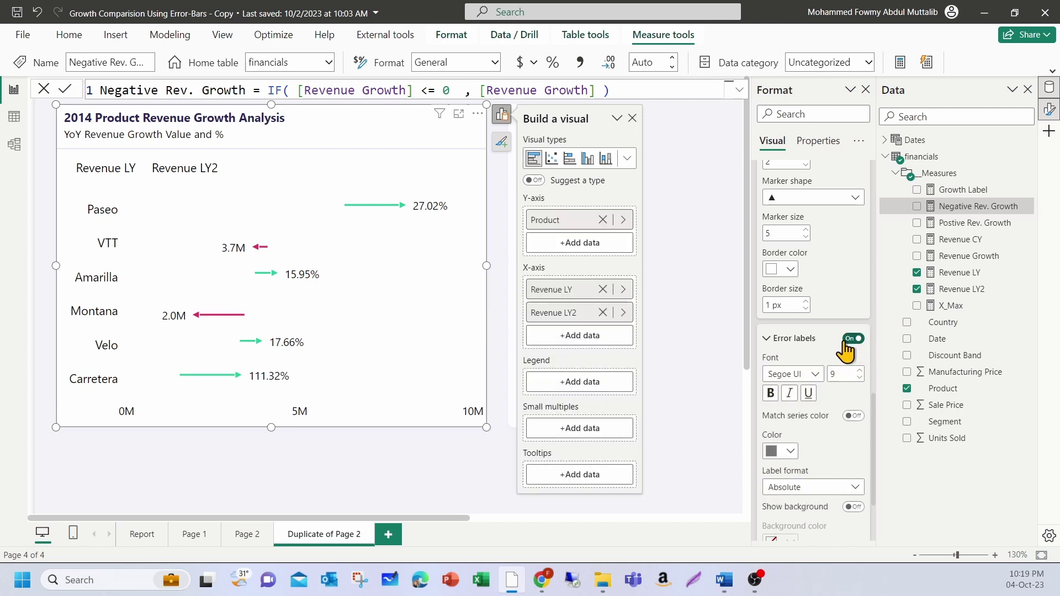
pyautogui.click(809, 487)
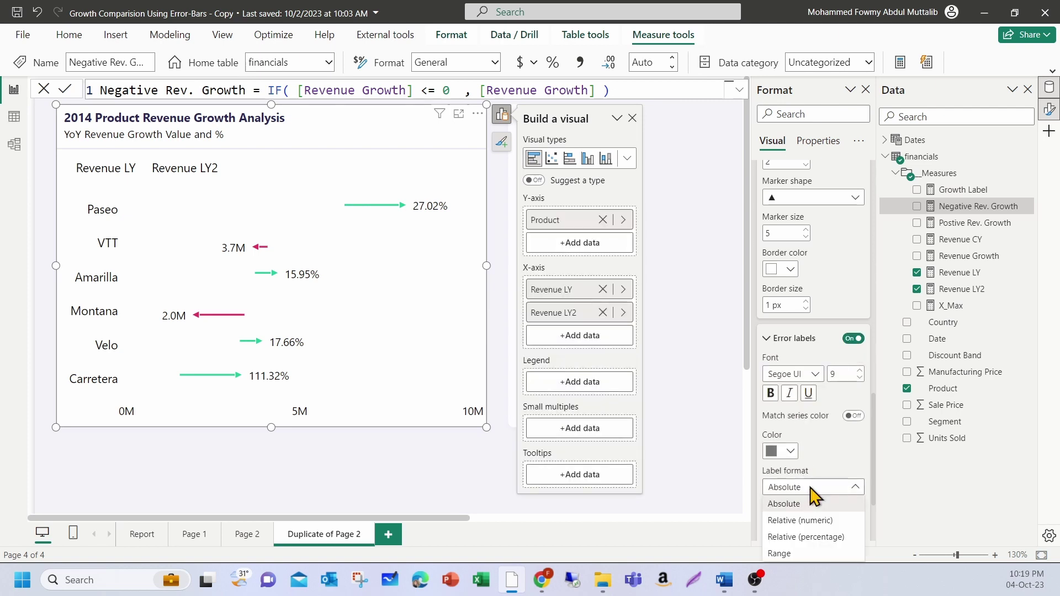
pyautogui.click(810, 535)
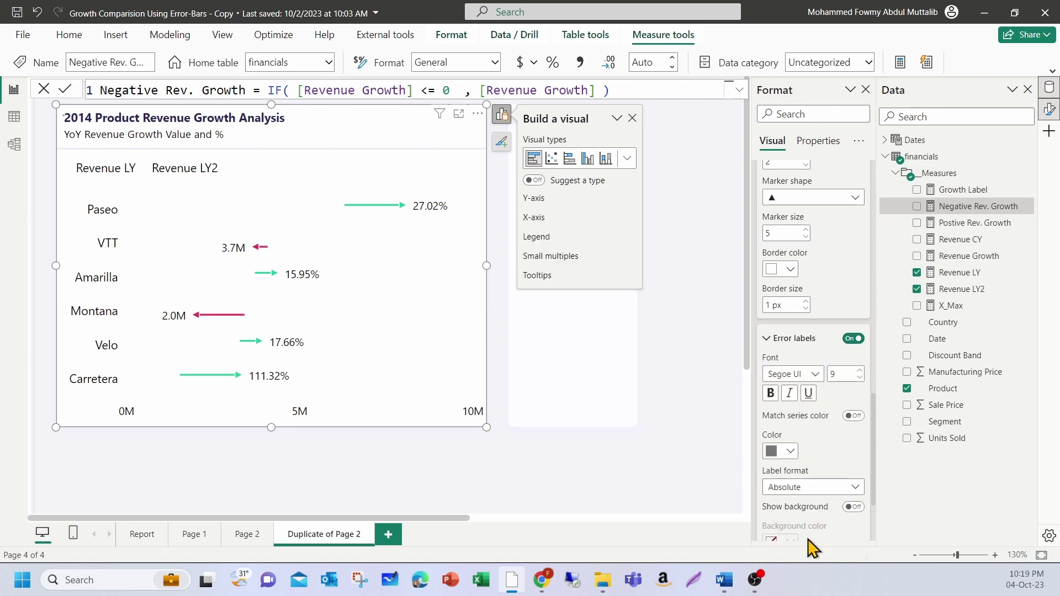
pyautogui.click(245, 538)
# Visit Page 2, return to Duplicate of Page 2, and select then deselect the growth-arrow chart.
pyautogui.click(247, 535)
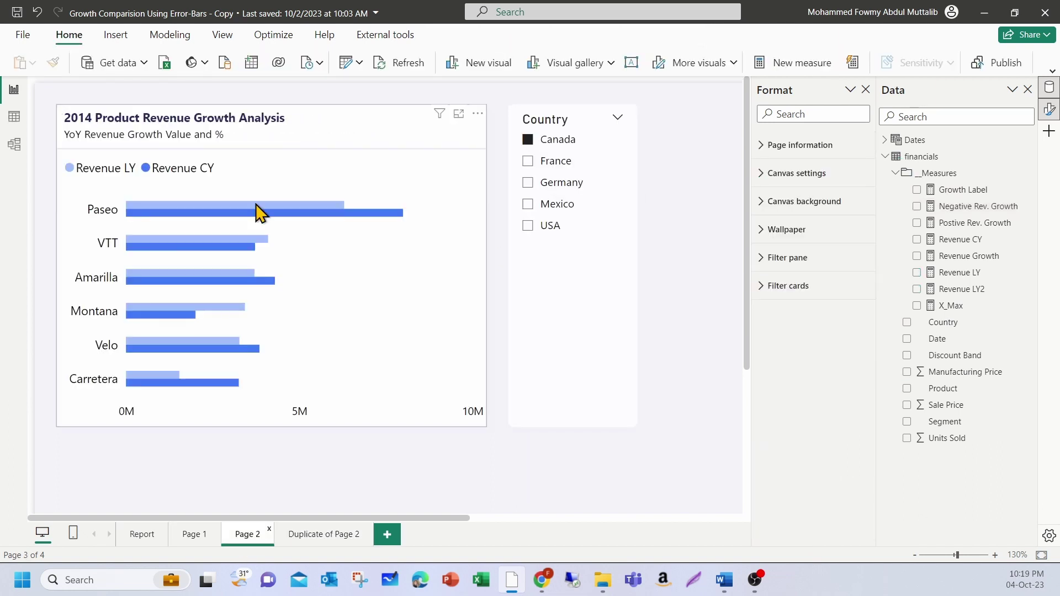
pyautogui.click(307, 538)
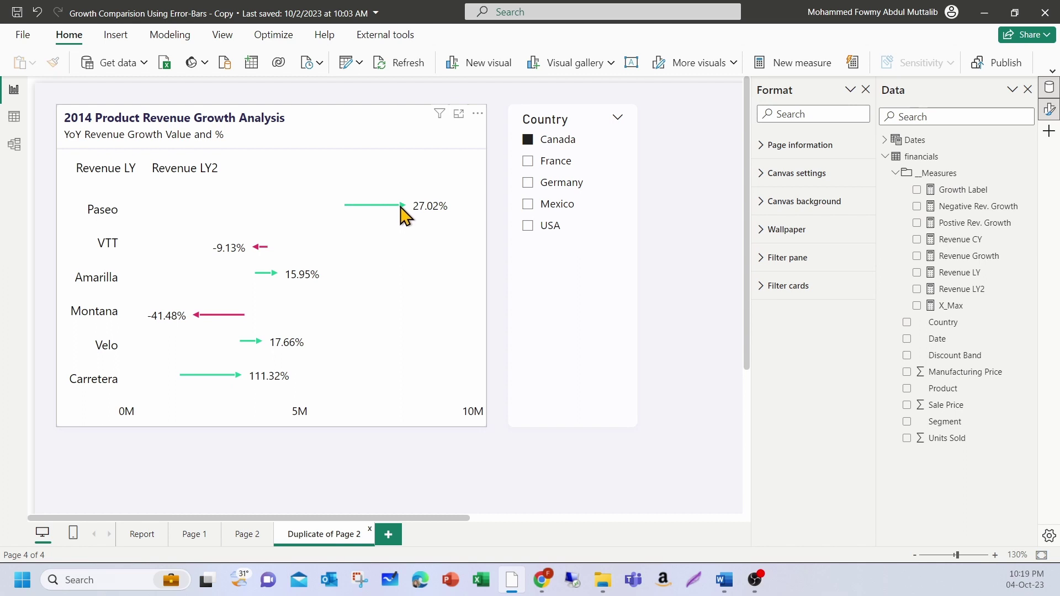
pyautogui.click(390, 288)
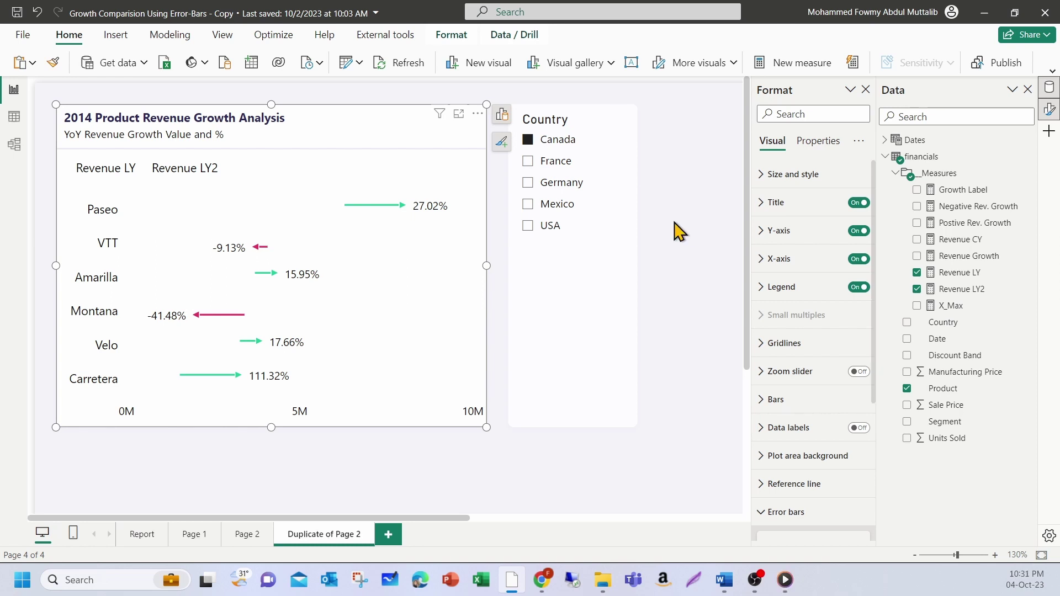
pyautogui.click(678, 230)
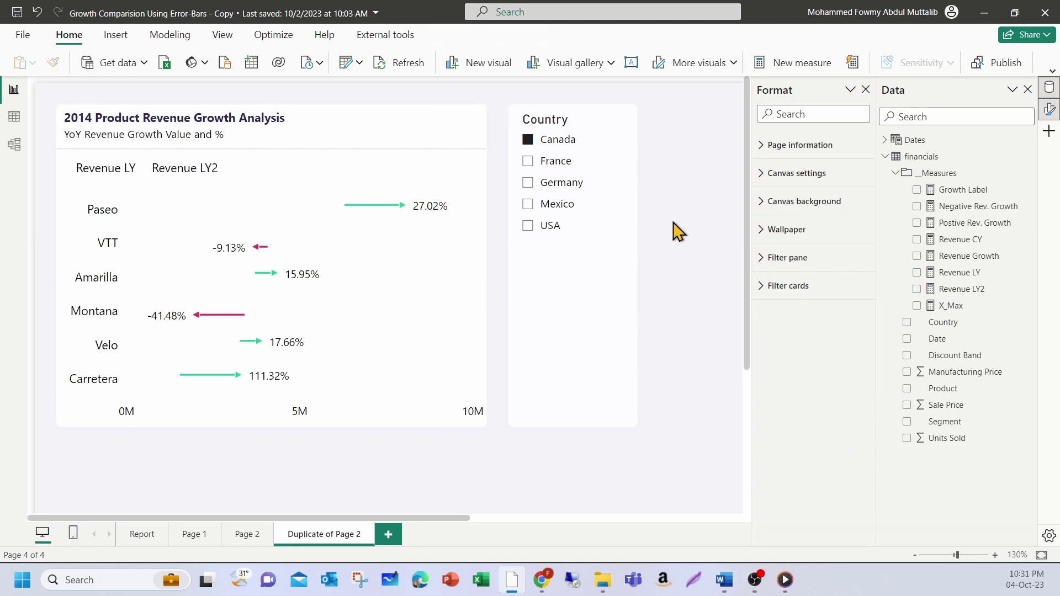
# Open the full Growth Label formula and highlight its DIVIDE growth expression and Revenue Growth reference.
pyautogui.click(961, 190)
pyautogui.click(740, 91)
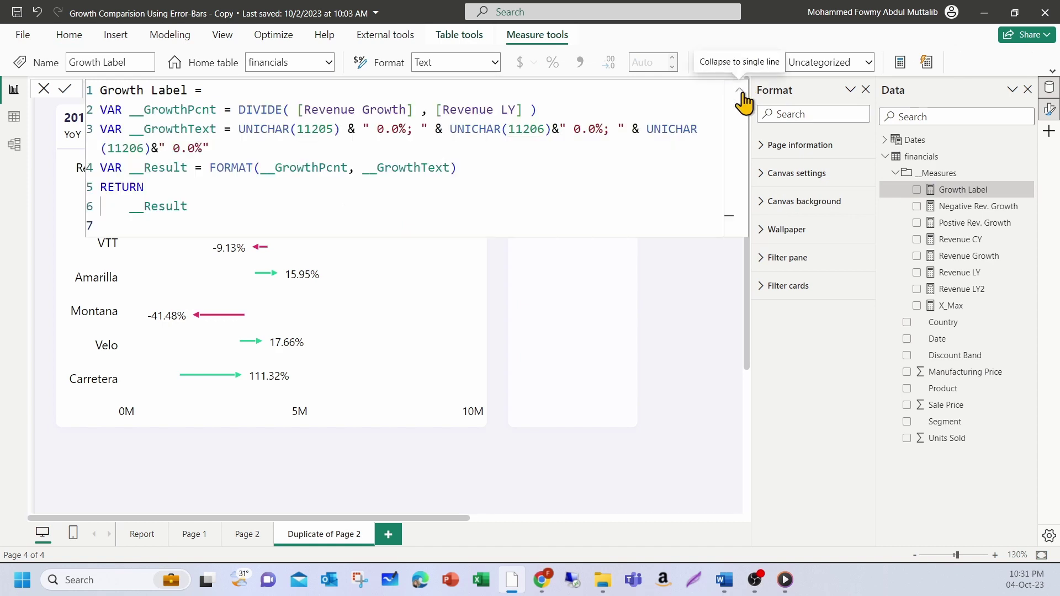
pyautogui.moveTo(239, 110); pyautogui.dragTo(560, 109)
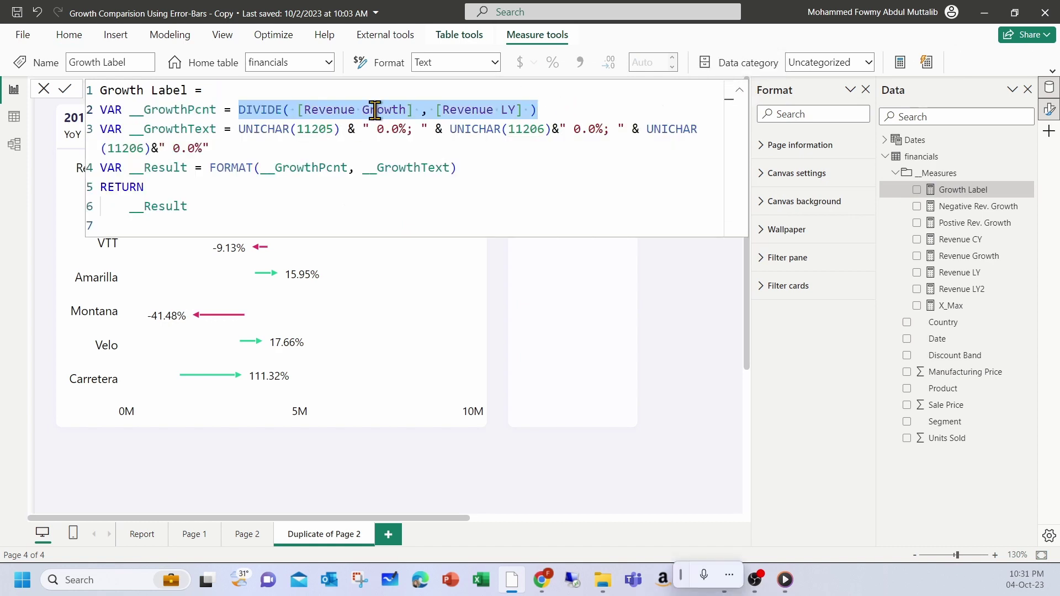
pyautogui.click(305, 110)
pyautogui.moveTo(298, 111); pyautogui.dragTo(413, 109)
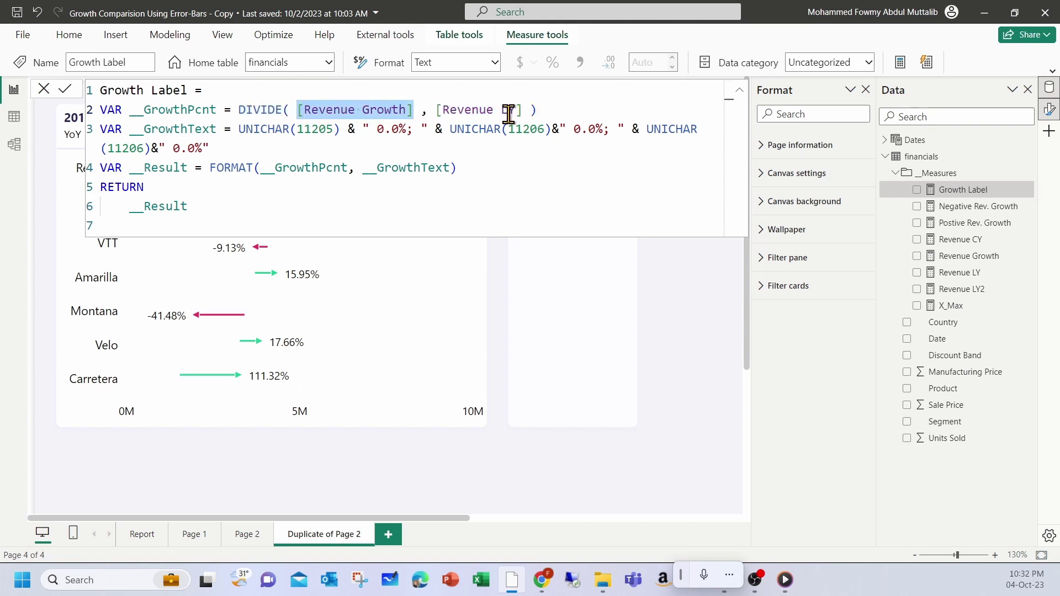
# Walk through the format string: UNICHAR(11205)/UNICHAR(11206) symbols, 0.0% format, FORMAT call and Result.
pyautogui.moveTo(239, 129); pyautogui.dragTo(253, 146)
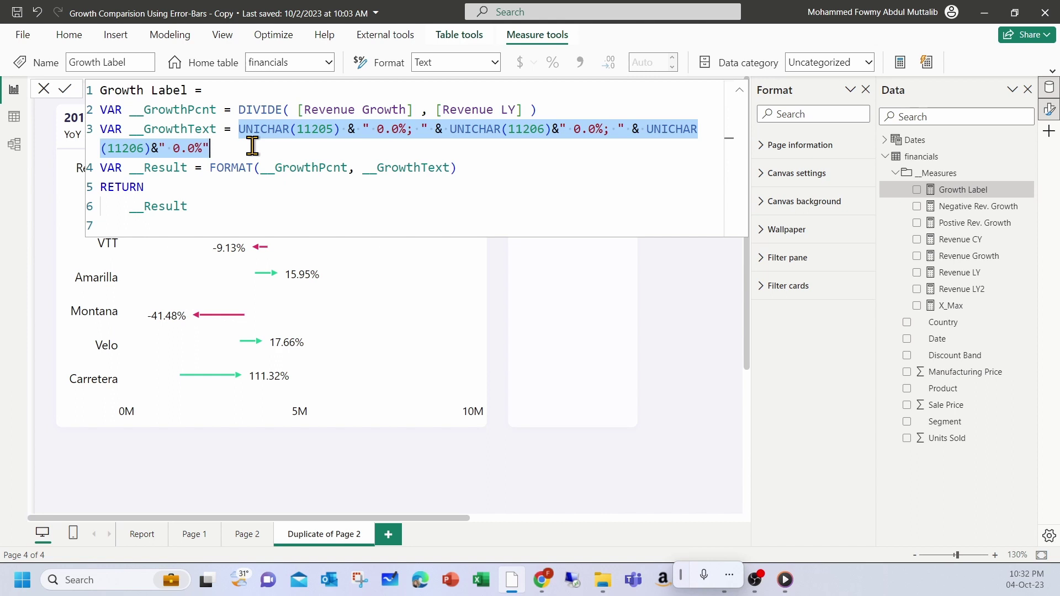
pyautogui.click(291, 151)
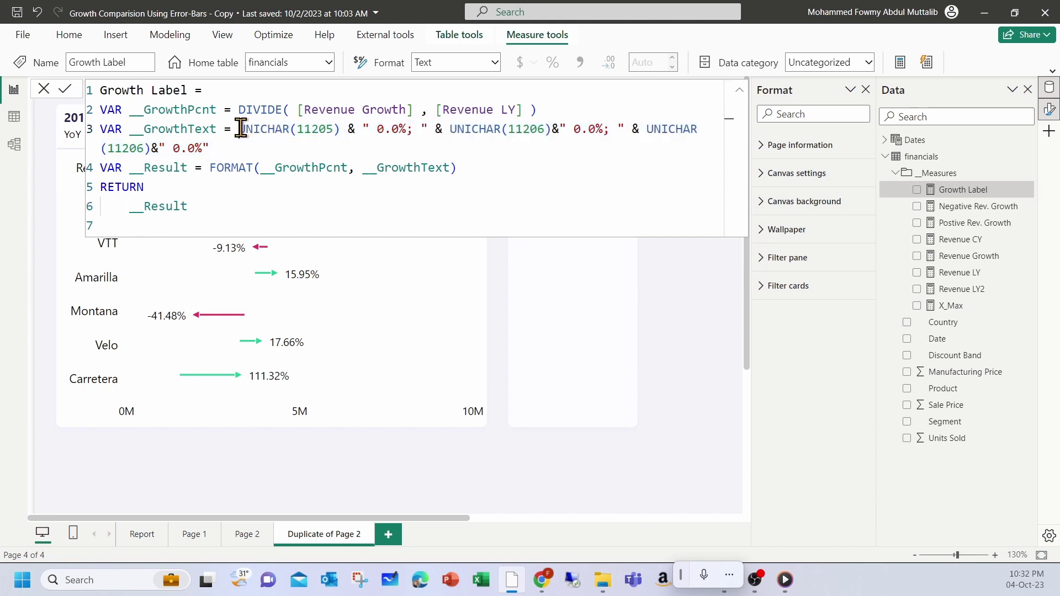
pyautogui.moveTo(241, 129); pyautogui.dragTo(343, 132)
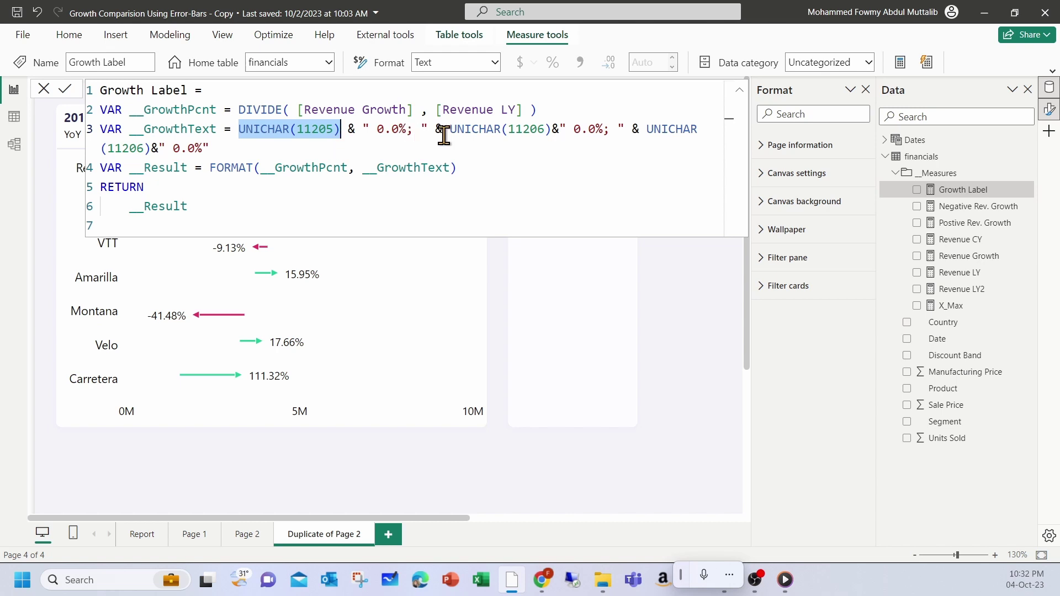
pyautogui.moveTo(451, 130); pyautogui.dragTo(613, 132)
pyautogui.moveTo(207, 147); pyautogui.dragTo(107, 149)
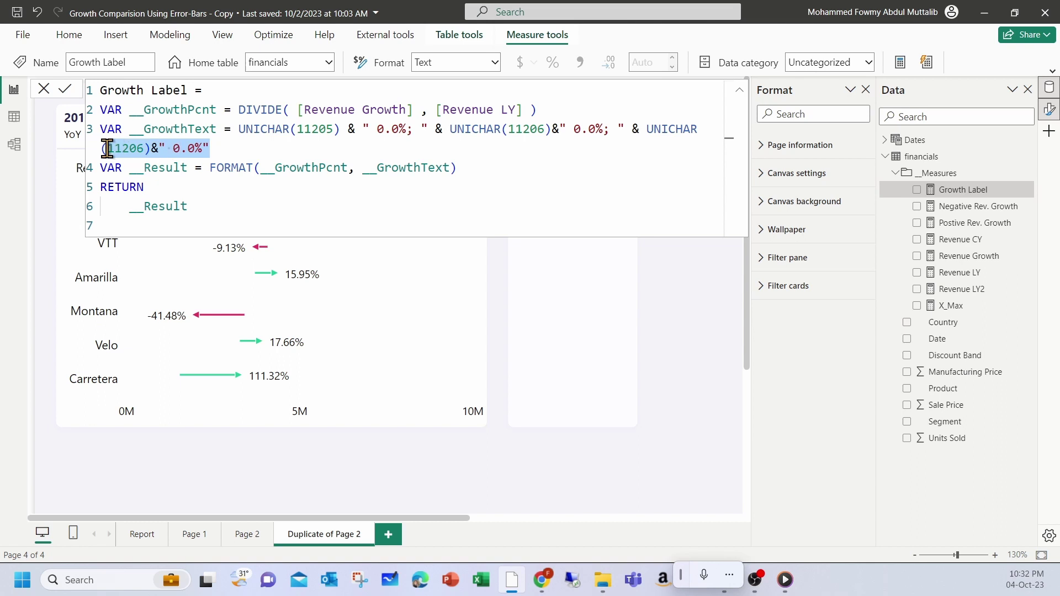
pyautogui.click(245, 168)
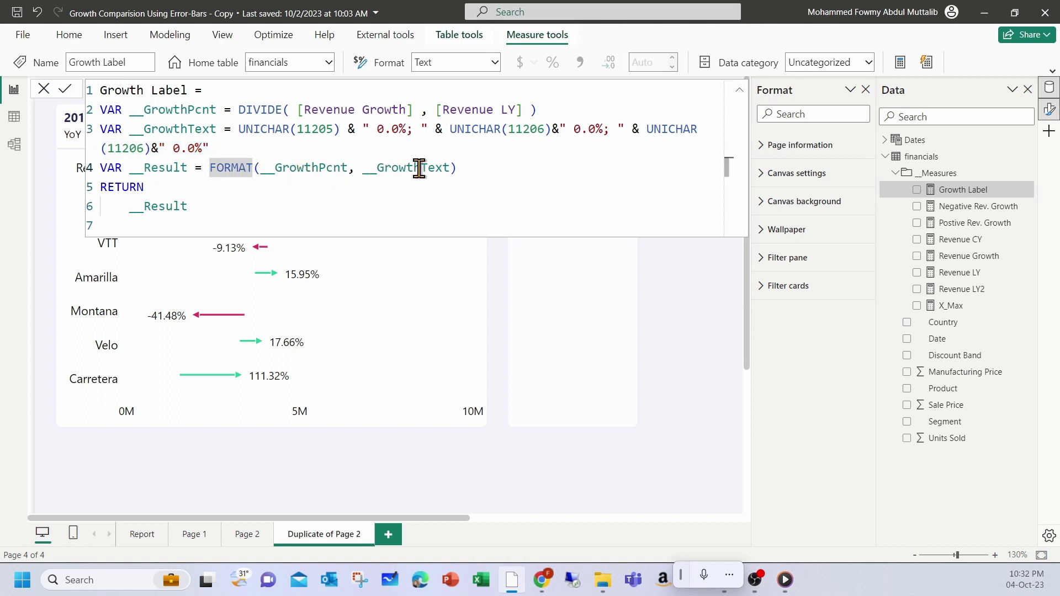
pyautogui.click(195, 148)
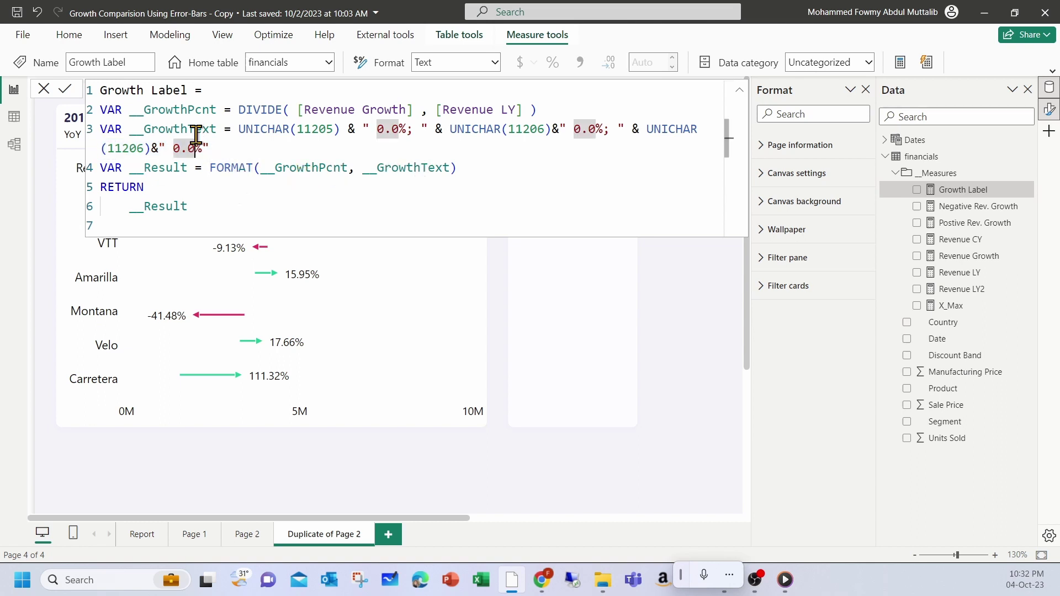
pyautogui.click(425, 176)
pyautogui.moveTo(188, 206); pyautogui.dragTo(115, 209)
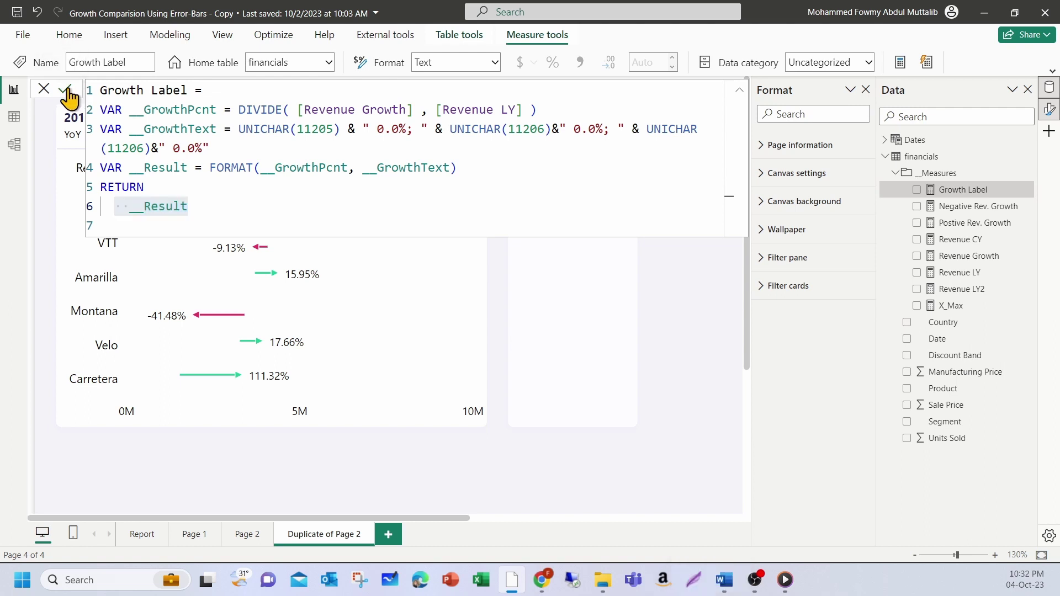
# Switch error labels off for both the Revenue LY2 and Revenue LY error bars.
pyautogui.click(737, 92)
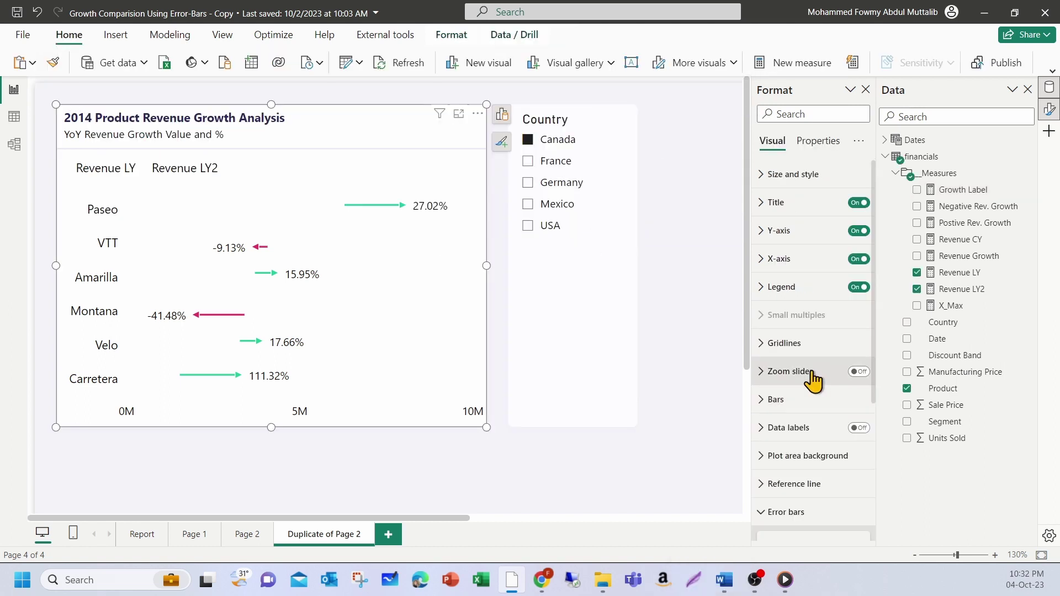
pyautogui.scroll(-4, 809, 378)
pyautogui.click(765, 302)
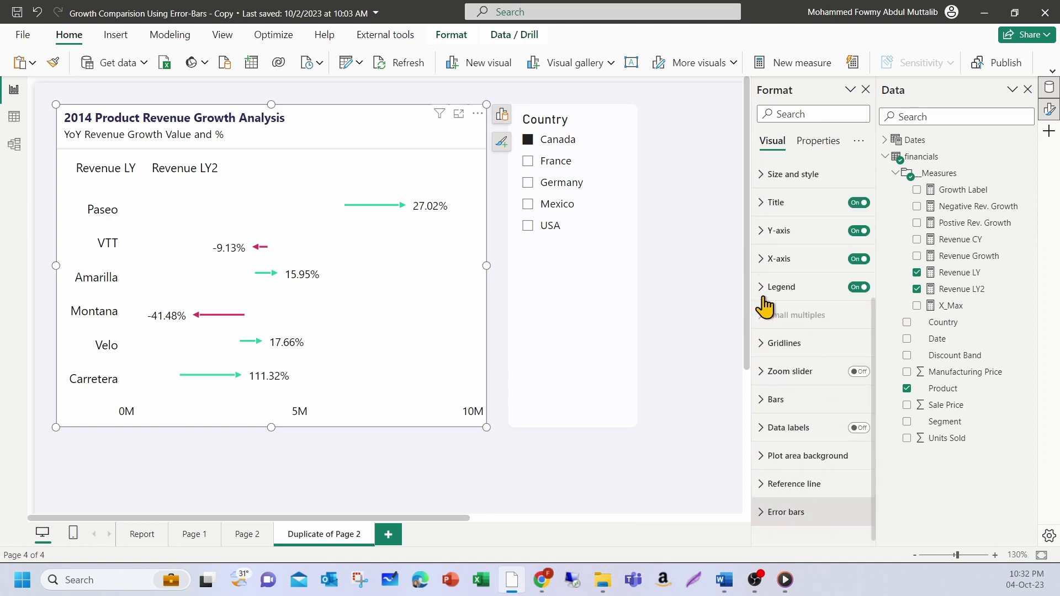
pyautogui.click(793, 510)
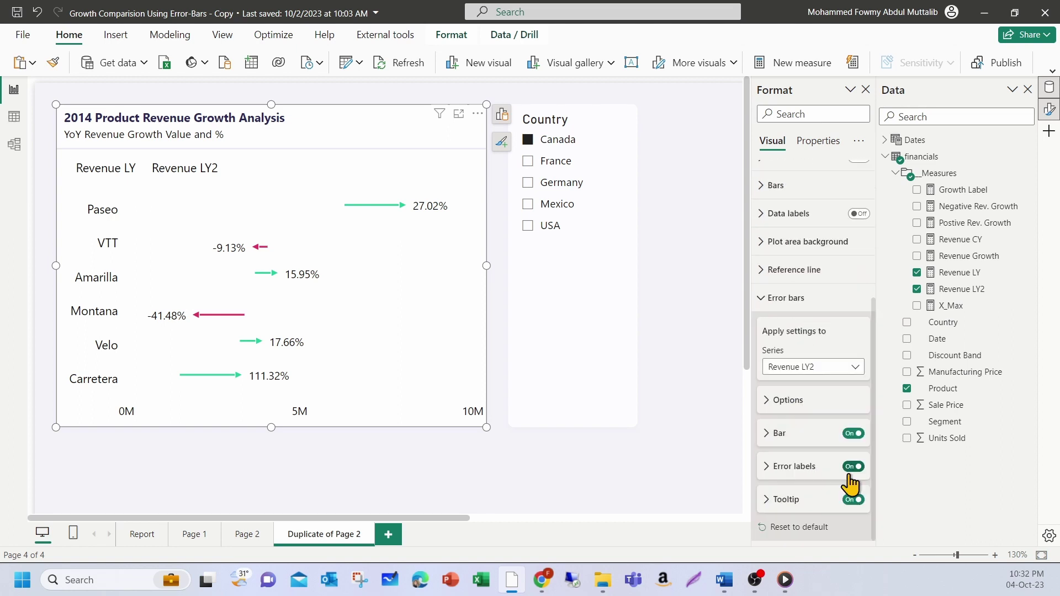
pyautogui.click(853, 468)
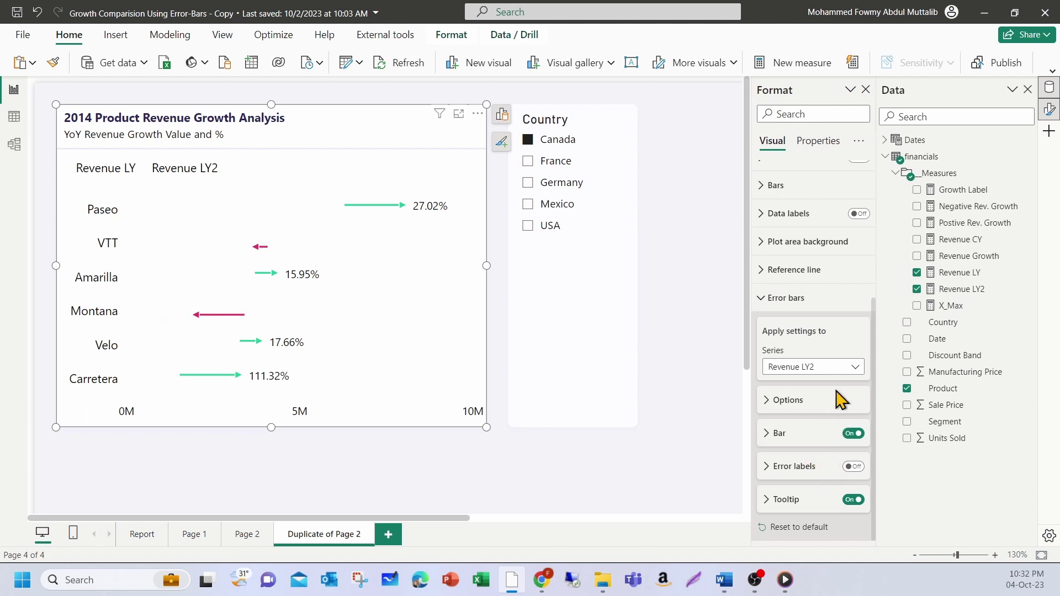
pyautogui.click(821, 367)
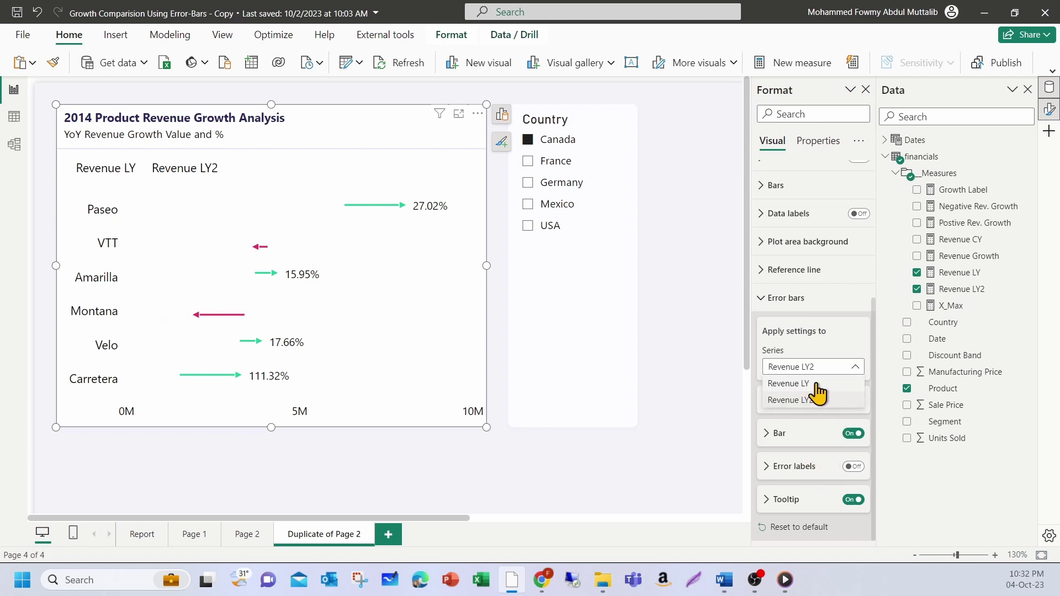
pyautogui.click(794, 384)
pyautogui.click(853, 467)
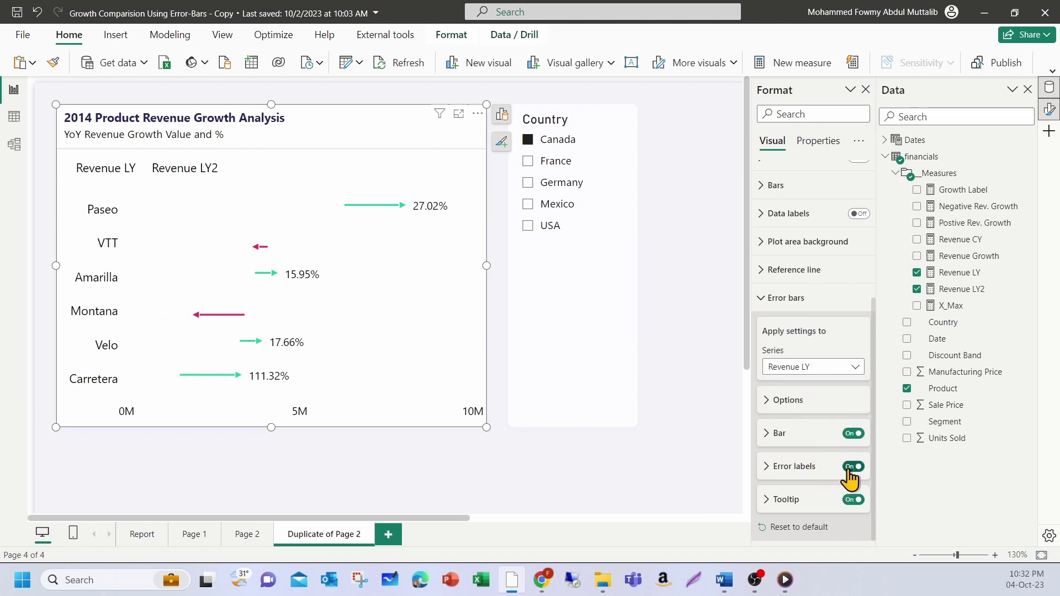
pyautogui.click(849, 468)
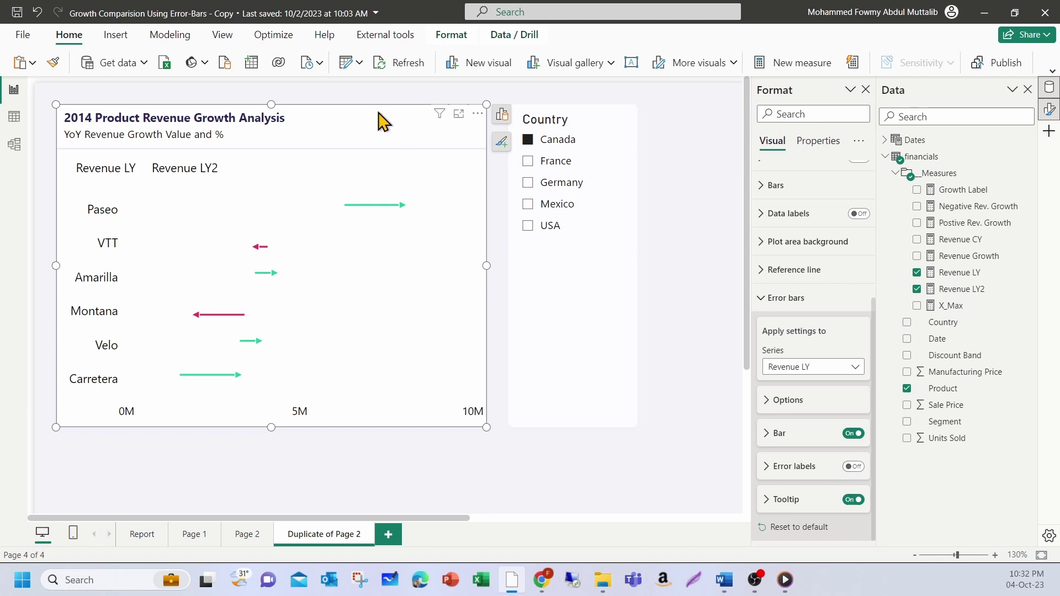
# Turn on data labels for the chart and target their settings at the Revenue LY2 series.
pyautogui.click(769, 300)
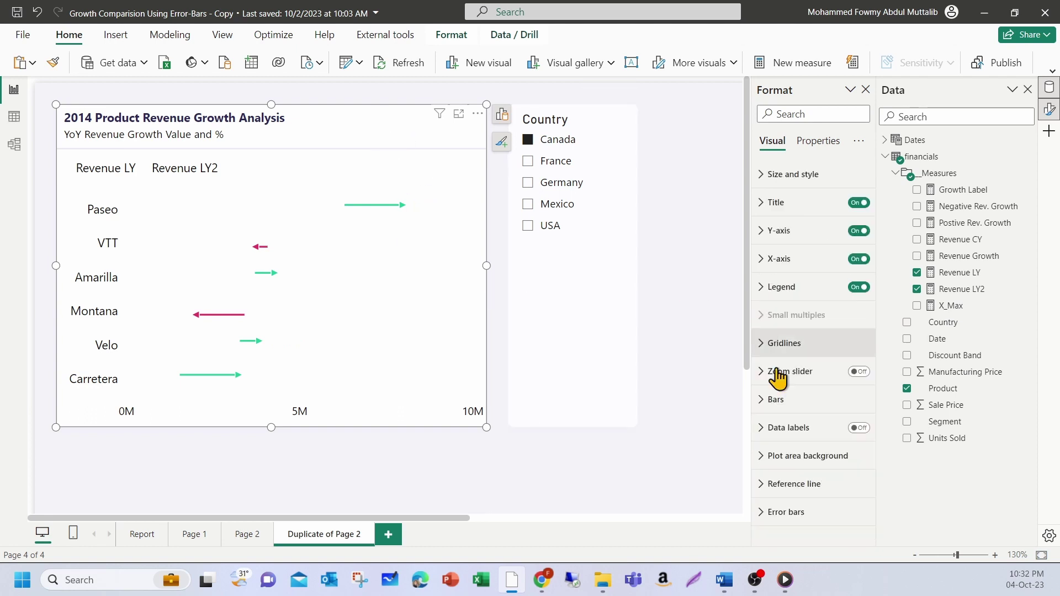
pyautogui.click(791, 433)
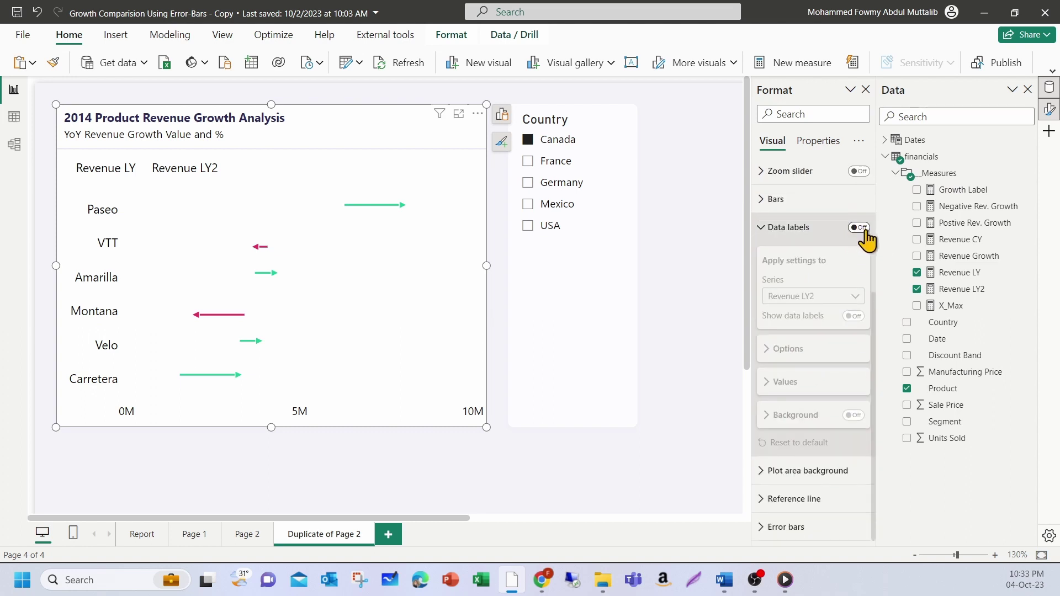
pyautogui.click(859, 227)
pyautogui.click(838, 303)
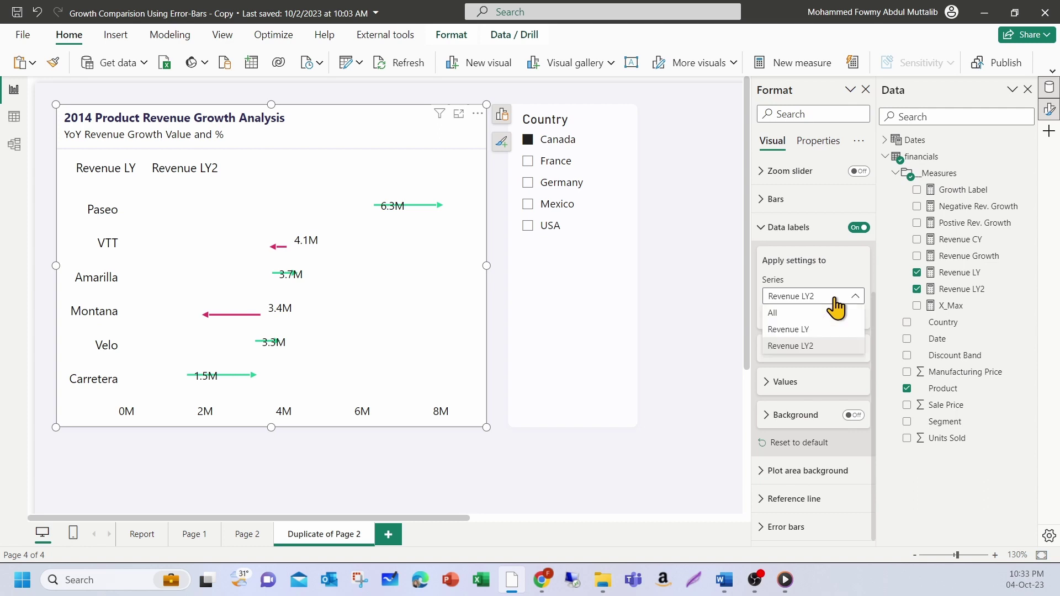
pyautogui.click(809, 330)
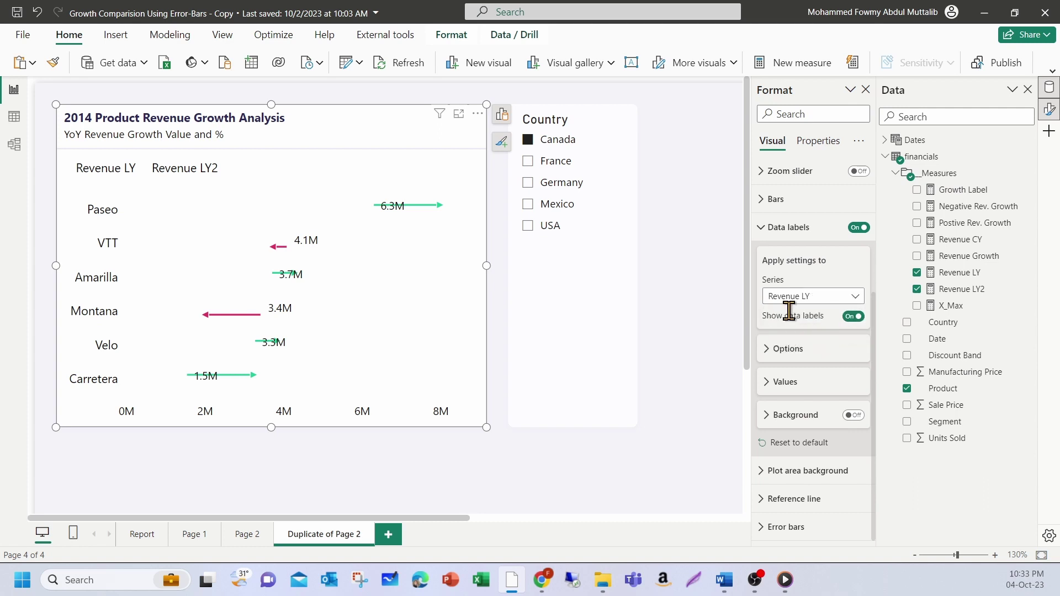
pyautogui.click(822, 298)
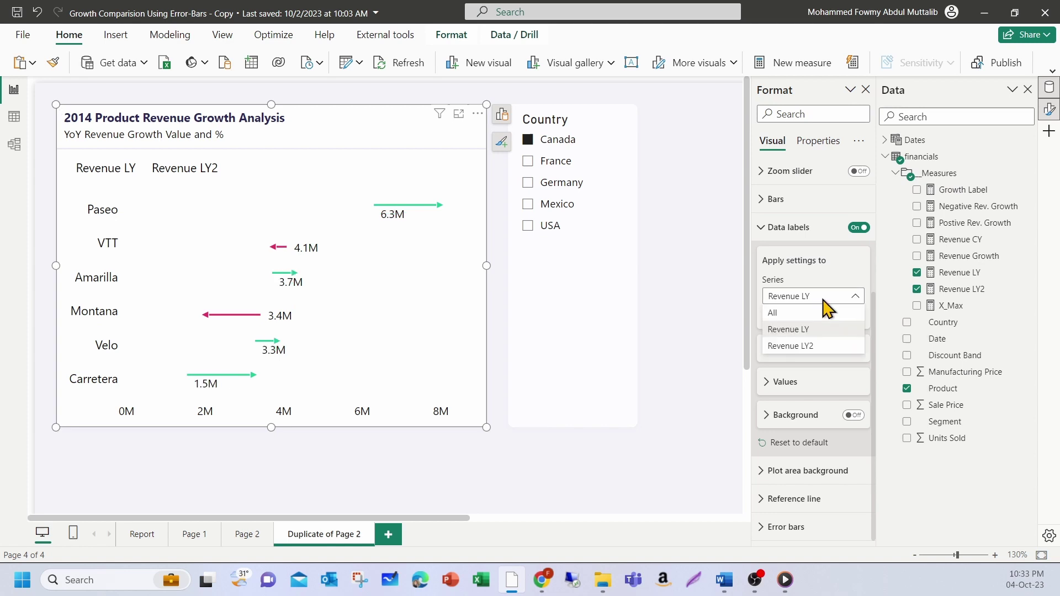
pyautogui.click(815, 348)
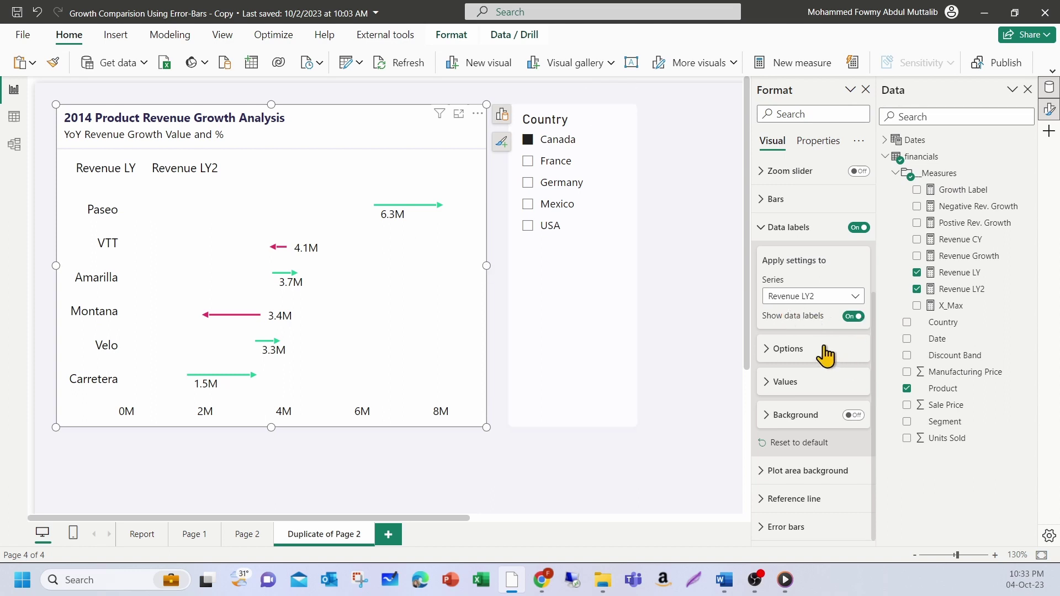
# Enable Custom label and use the Growth Label measure as the label field.
pyautogui.click(790, 385)
pyautogui.scroll(-3, 842, 384)
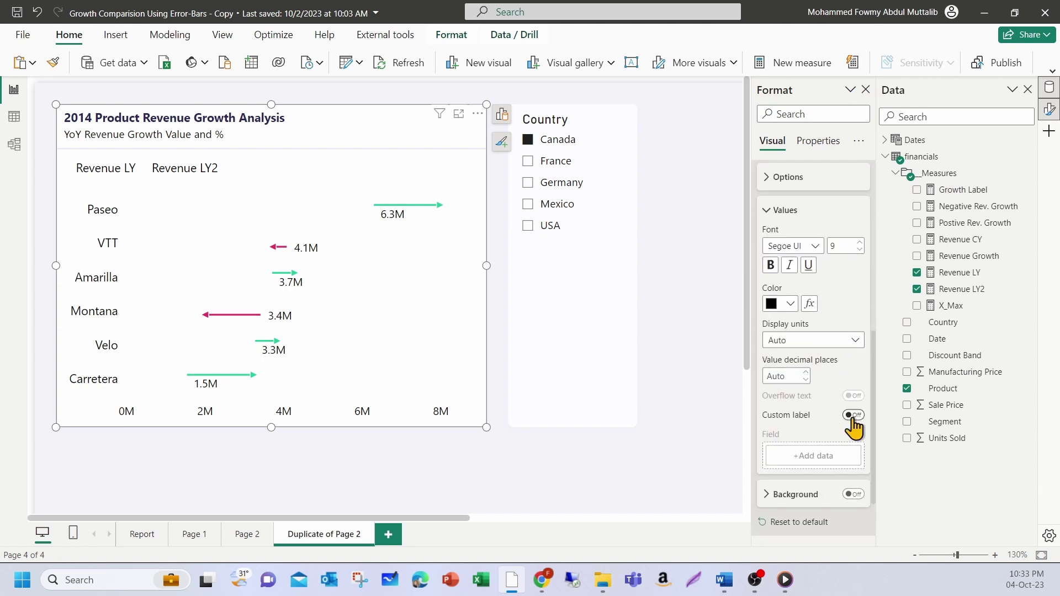
pyautogui.click(854, 416)
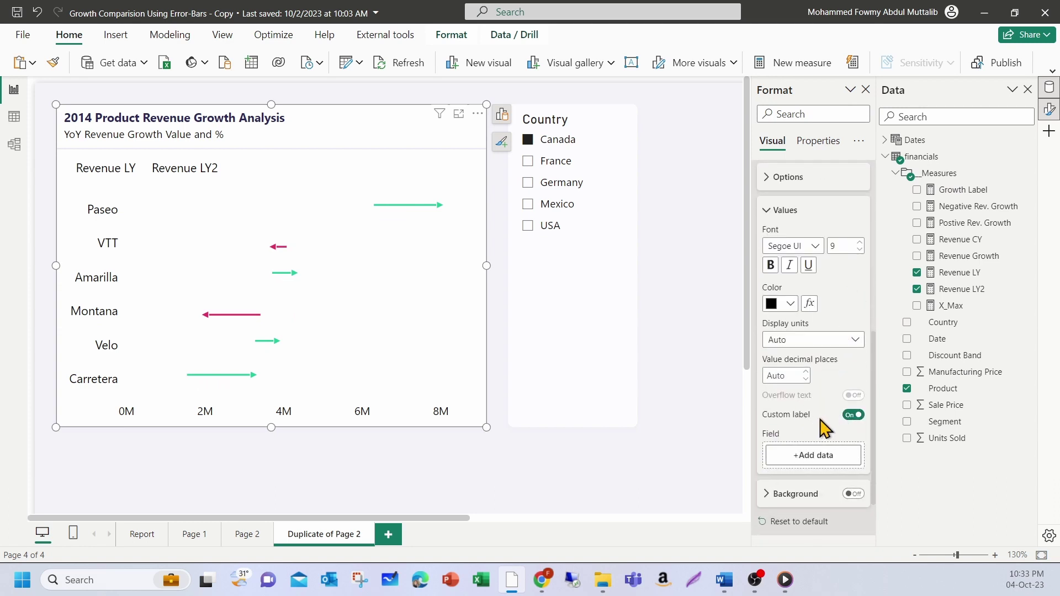
pyautogui.scroll(-1, 831, 422)
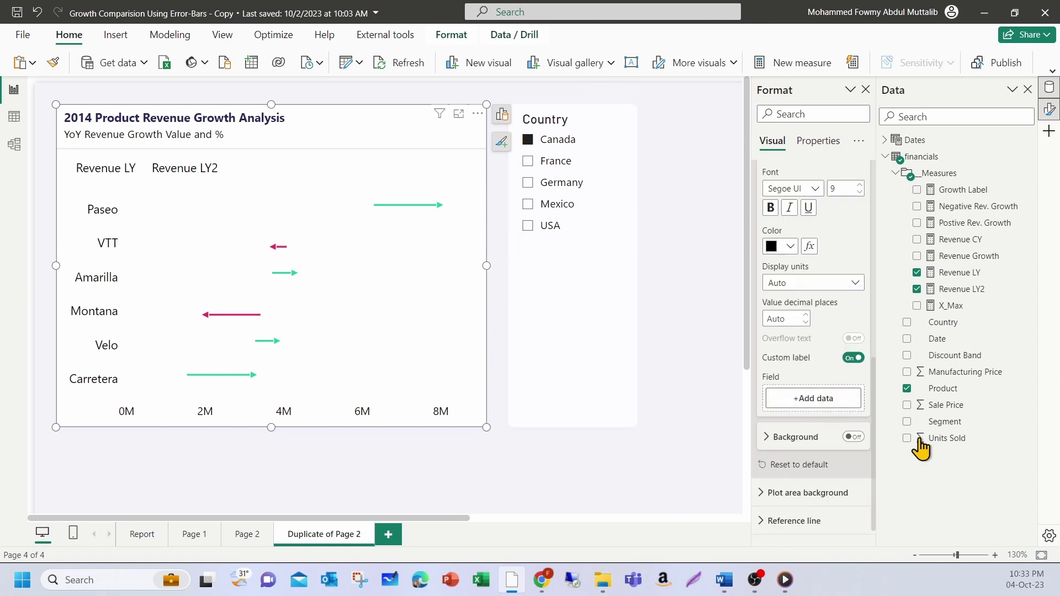
pyautogui.moveTo(963, 195); pyautogui.dragTo(830, 409)
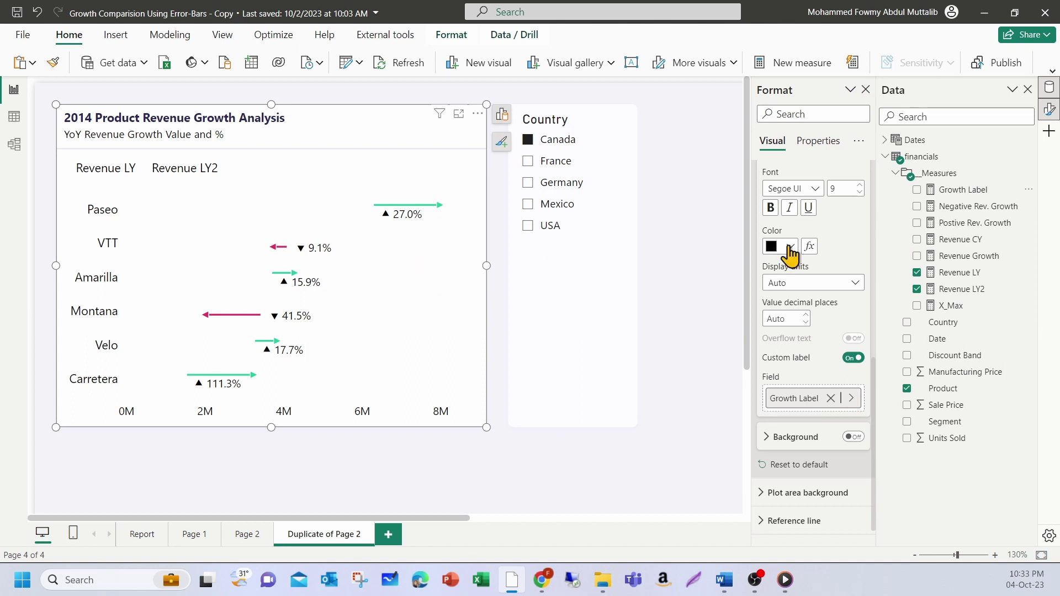
pyautogui.scroll(10, 790, 252)
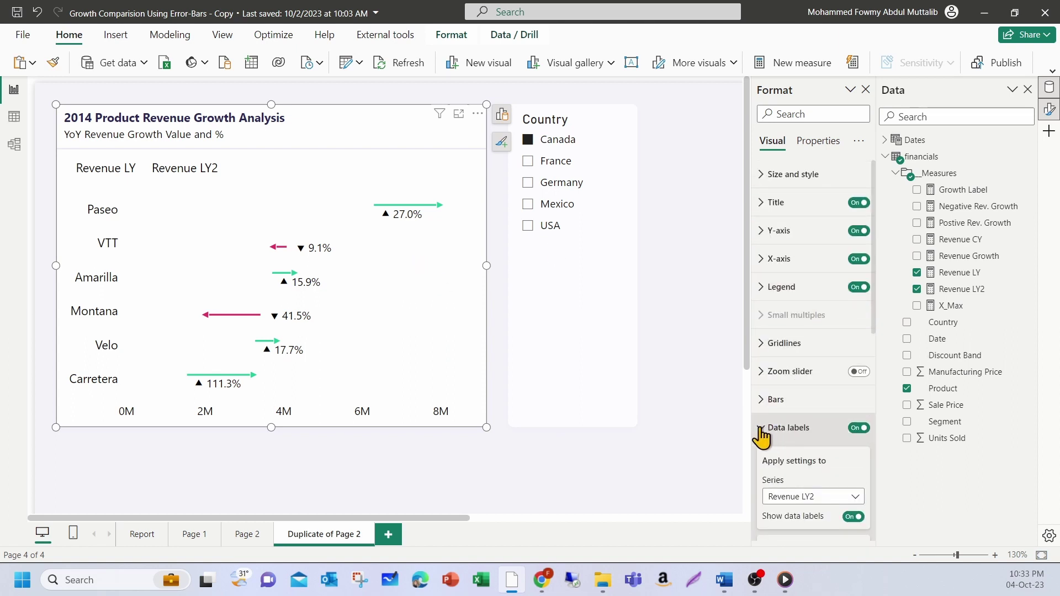
pyautogui.click(761, 428)
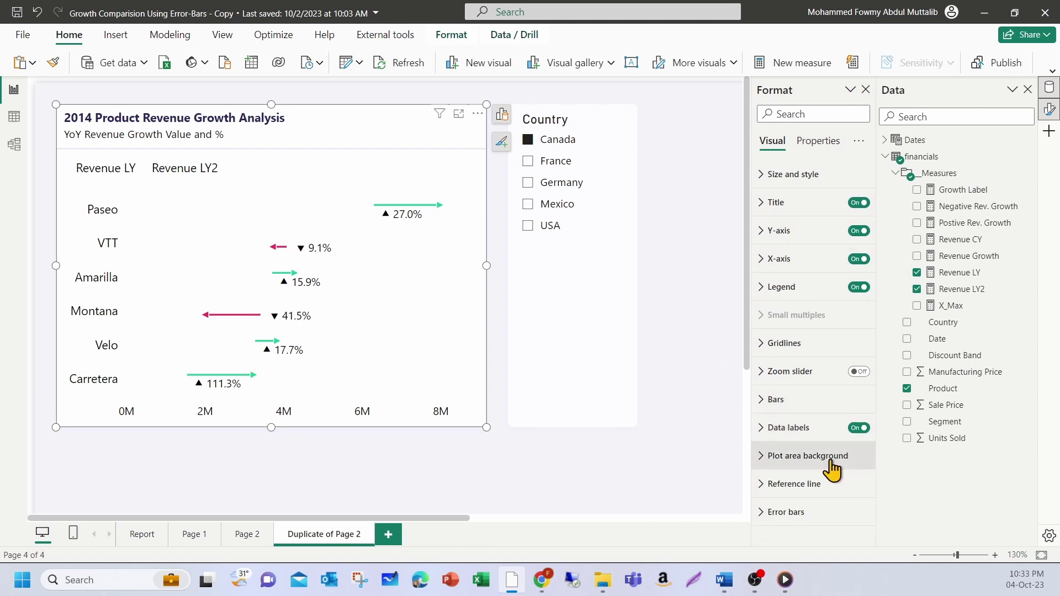
pyautogui.click(803, 430)
pyautogui.scroll(-4, 819, 436)
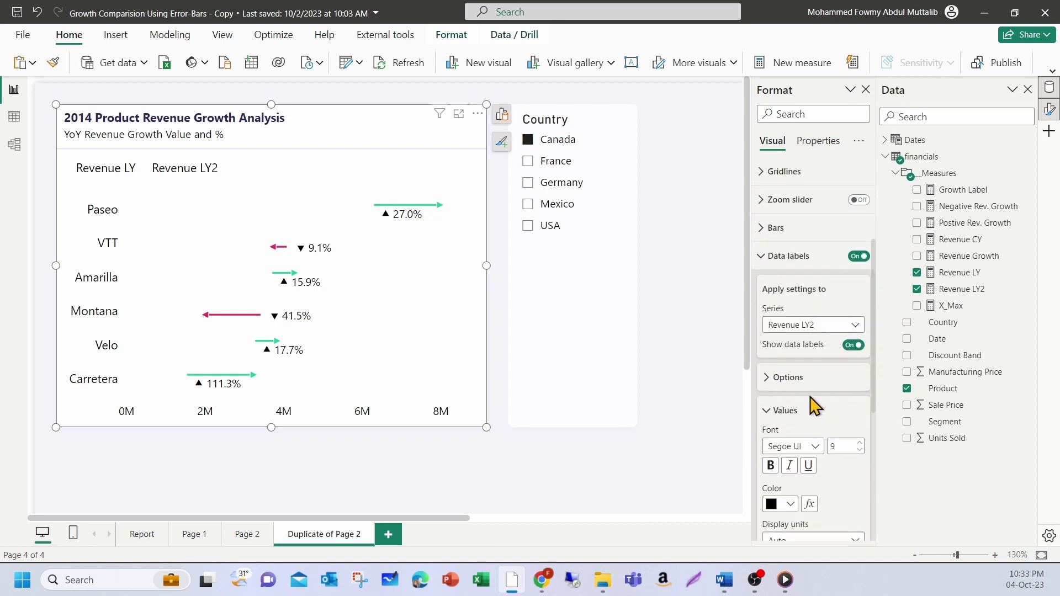
pyautogui.scroll(-3, 816, 448)
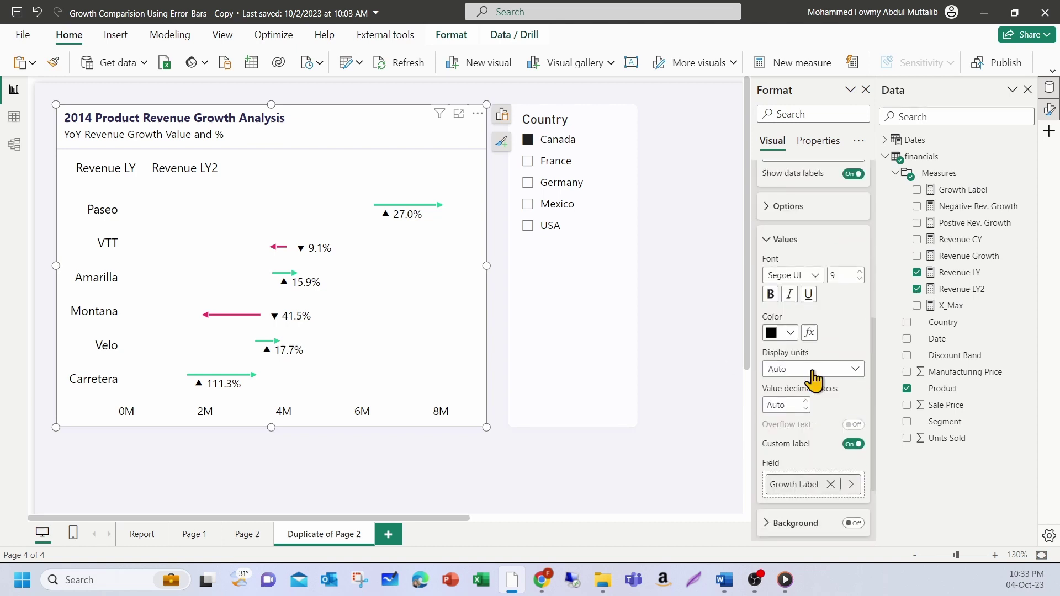
# Add a label color rule on Revenue Growth: greater than 0 (number) shows green.
pyautogui.click(809, 334)
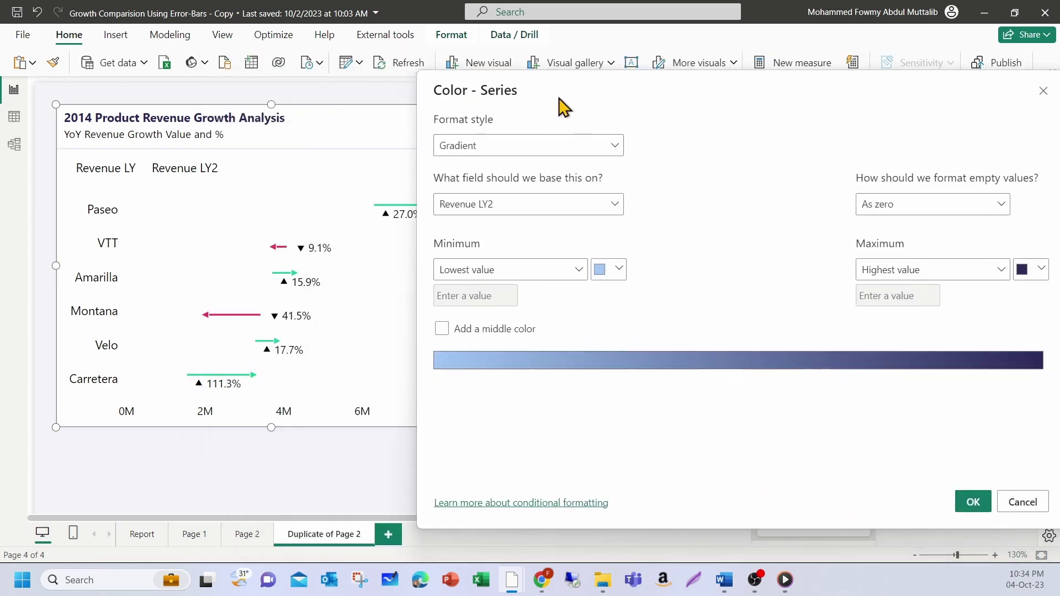
pyautogui.click(522, 146)
pyautogui.click(485, 190)
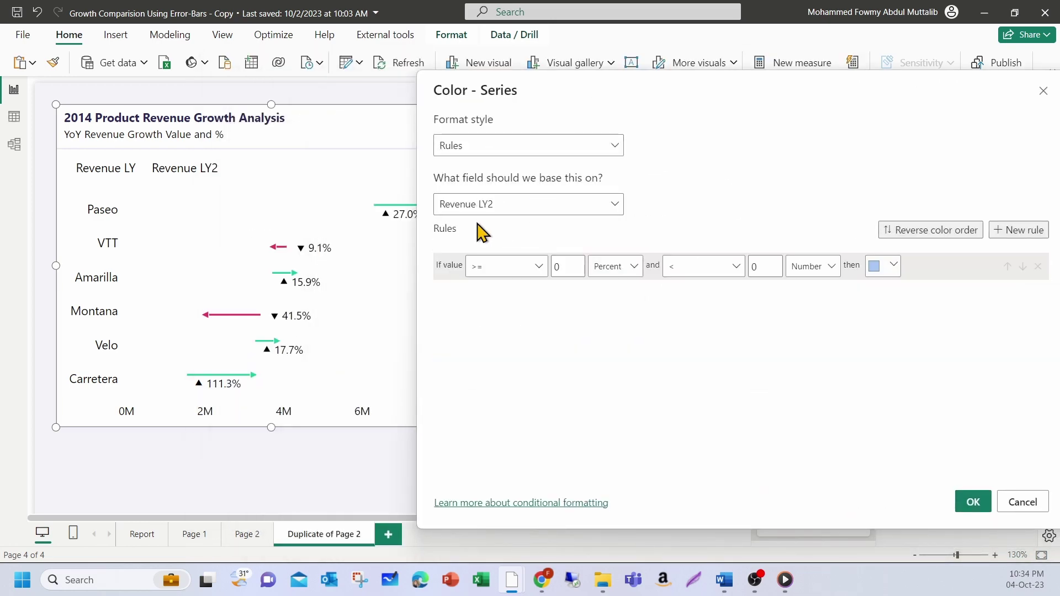
pyautogui.click(524, 208)
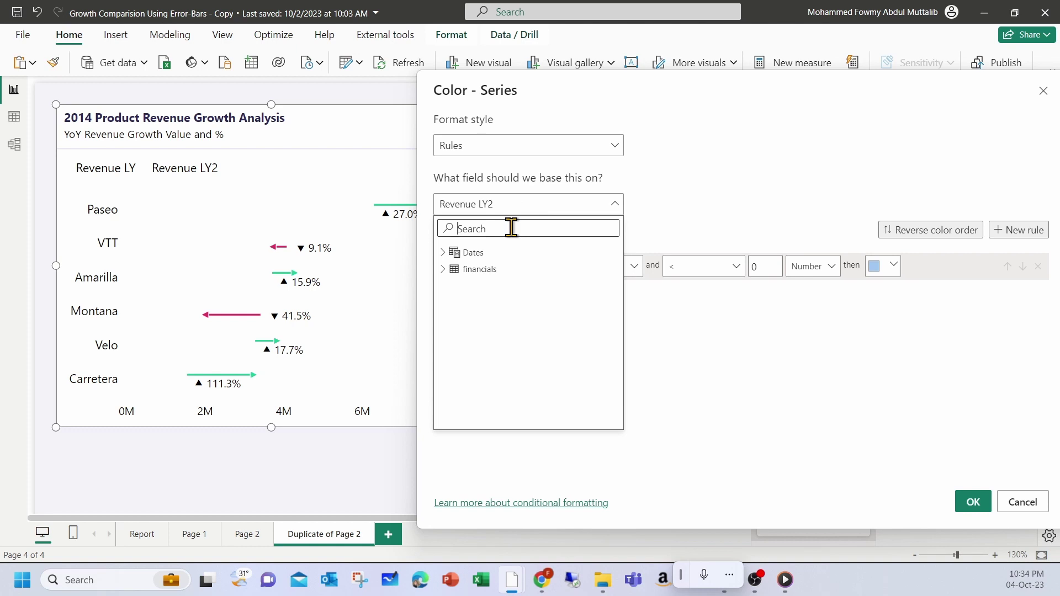
pyautogui.write('grow')
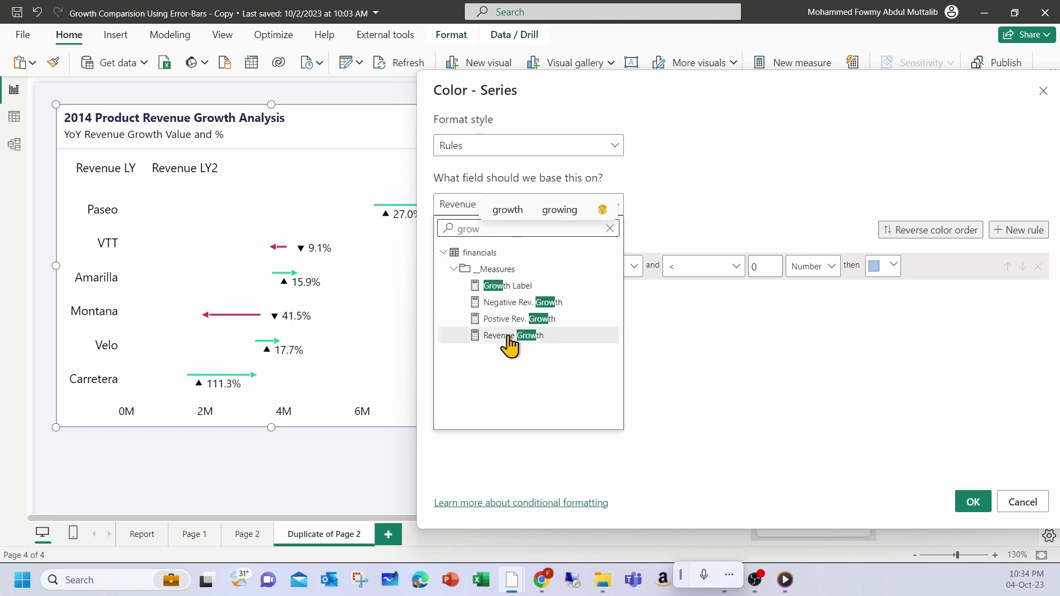
pyautogui.click(514, 336)
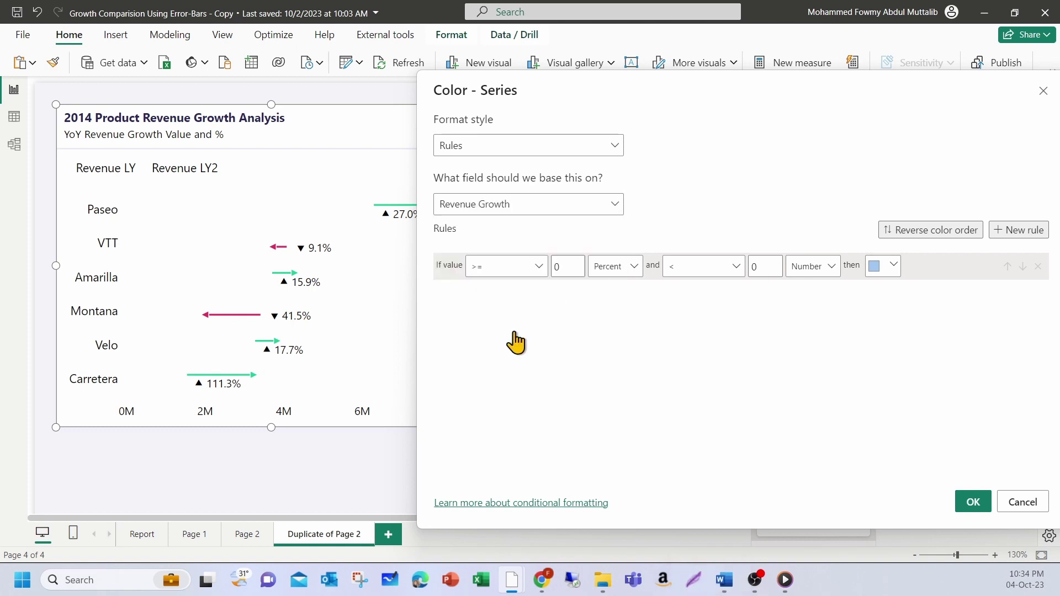
pyautogui.click(507, 271)
pyautogui.click(524, 297)
pyautogui.click(618, 267)
pyautogui.click(620, 290)
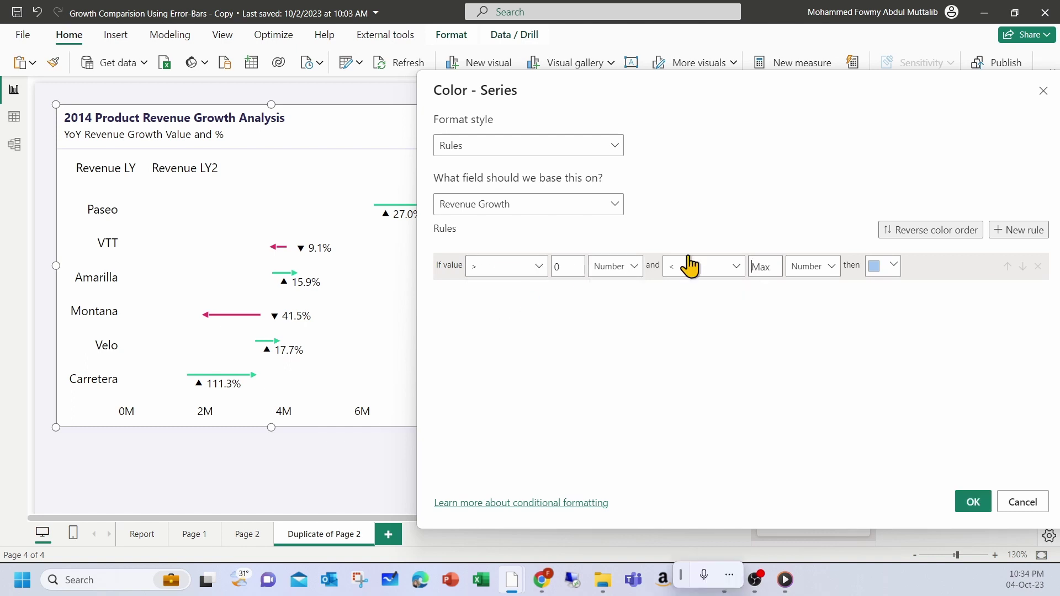
pyautogui.click(886, 266)
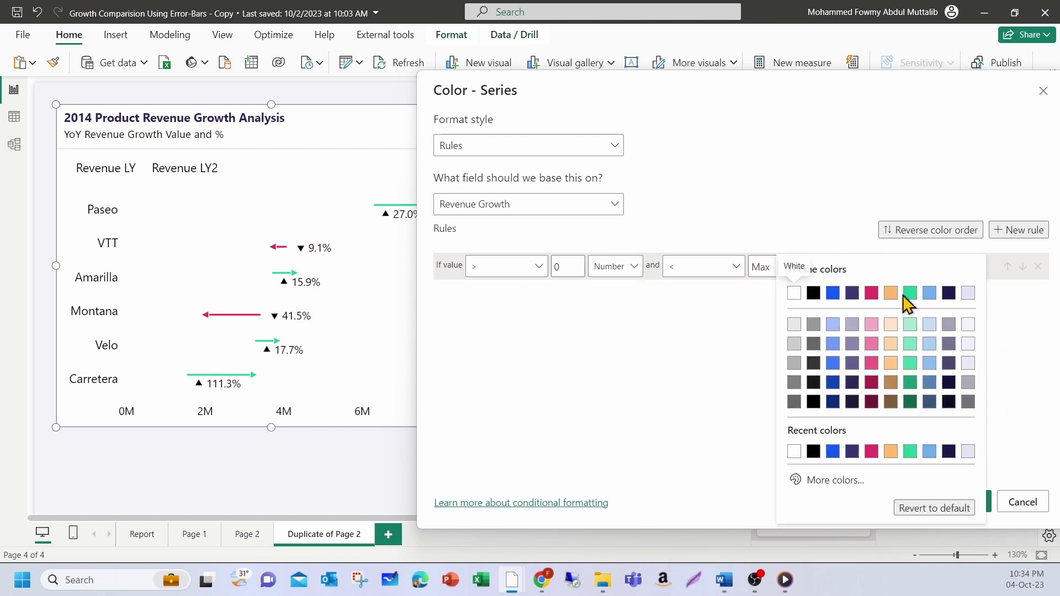
pyautogui.click(912, 295)
# Add a second rule from Min to below 0 in magenta and apply the rules.
pyautogui.click(1019, 230)
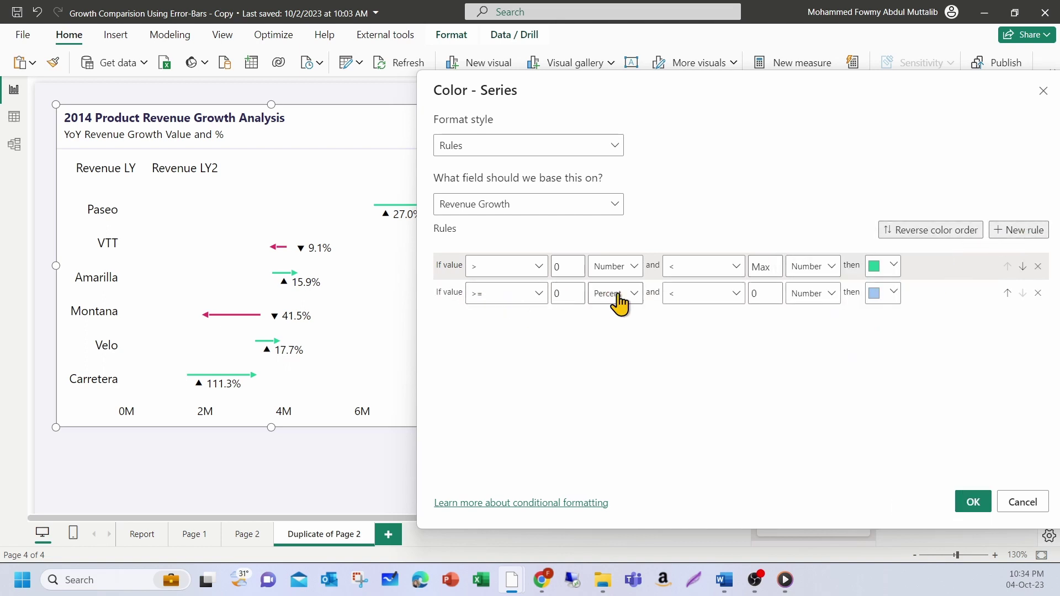
pyautogui.click(565, 293)
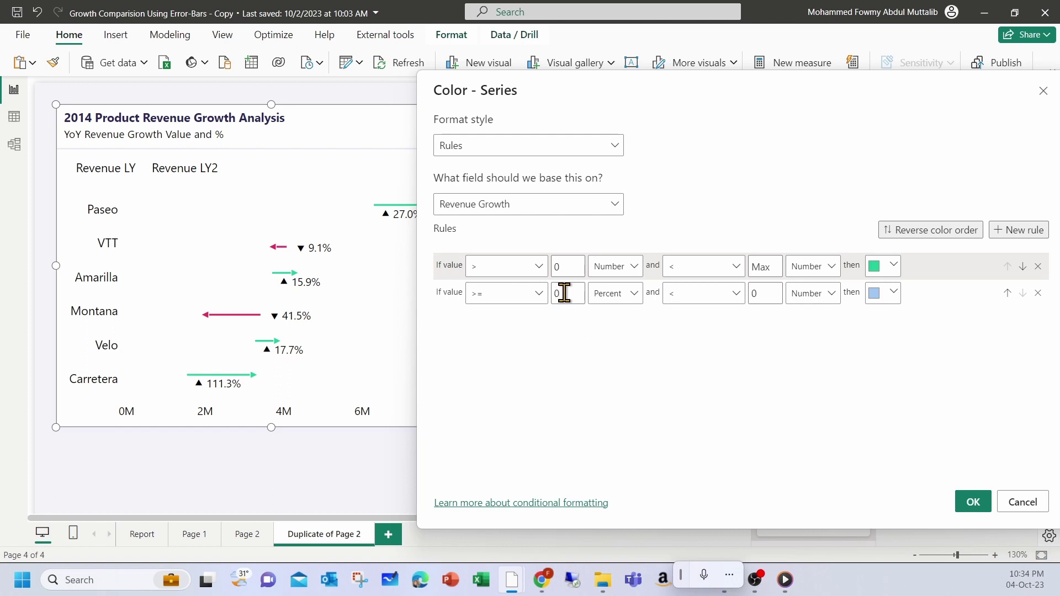
pyautogui.press('BackSpace')
pyautogui.press('Tab')
pyautogui.click(621, 298)
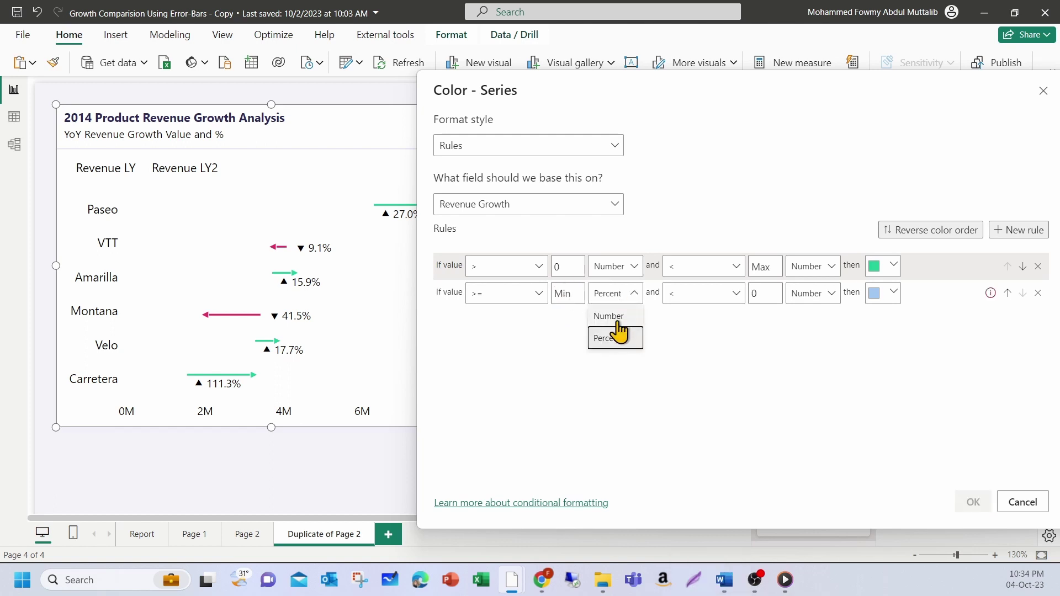
pyautogui.click(613, 316)
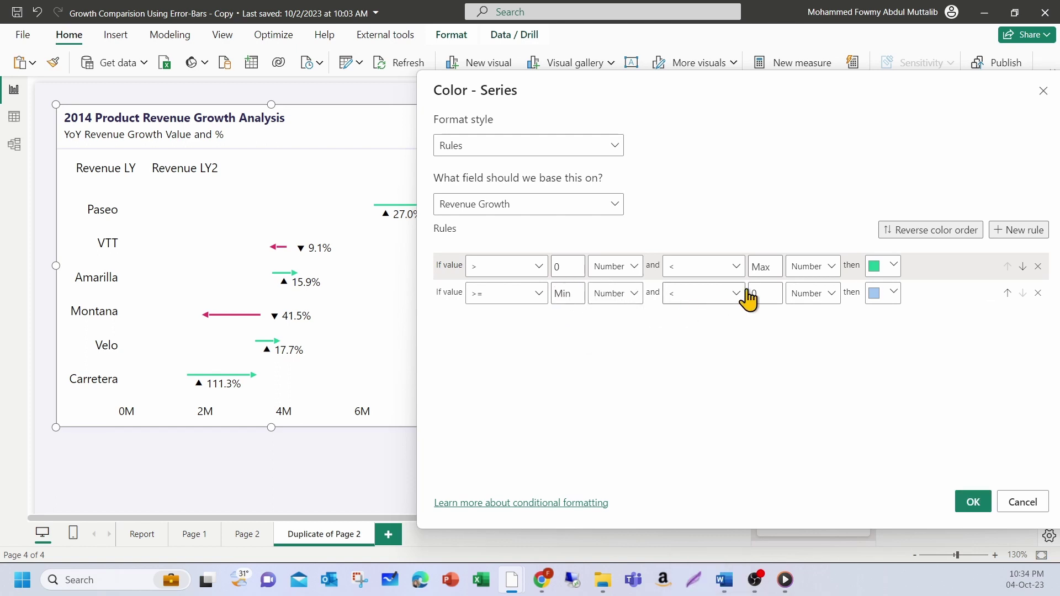
pyautogui.click(883, 295)
pyautogui.click(874, 297)
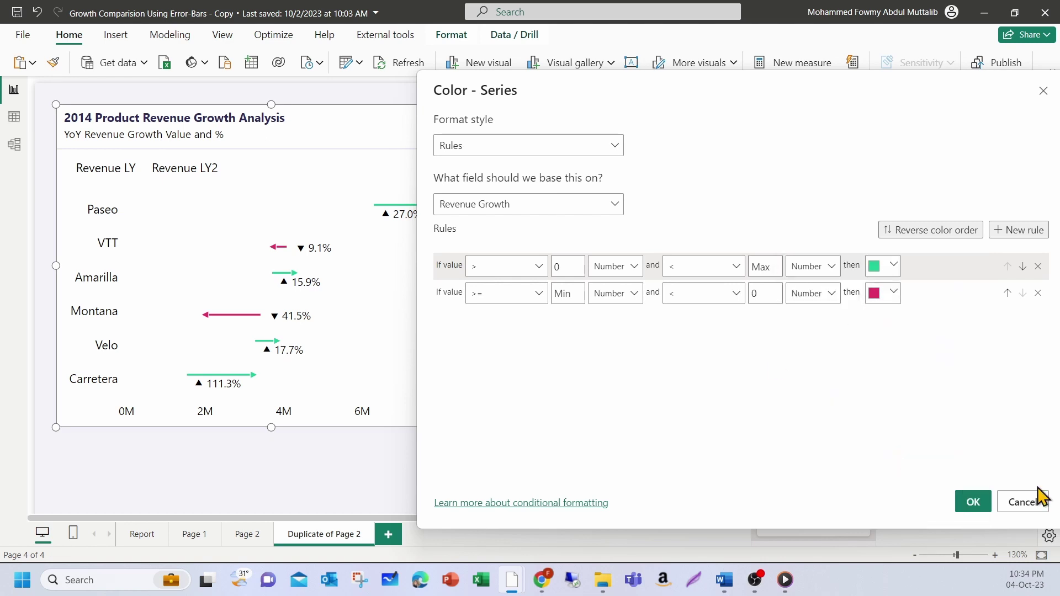
pyautogui.click(969, 501)
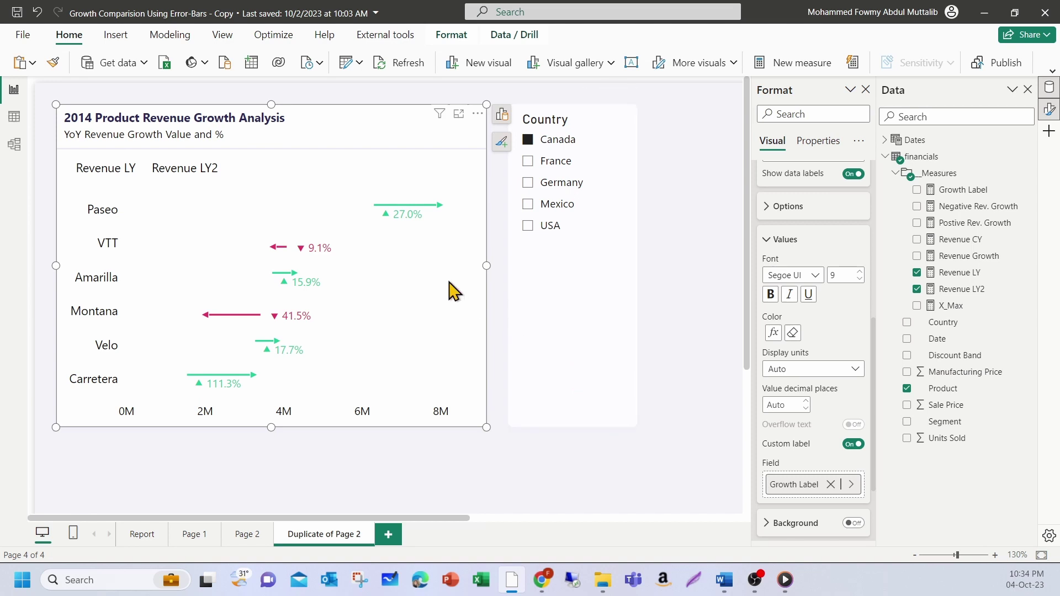
# Filter the chart to Germany, then France, to check the colour-coded growth labels.
pyautogui.click(546, 184)
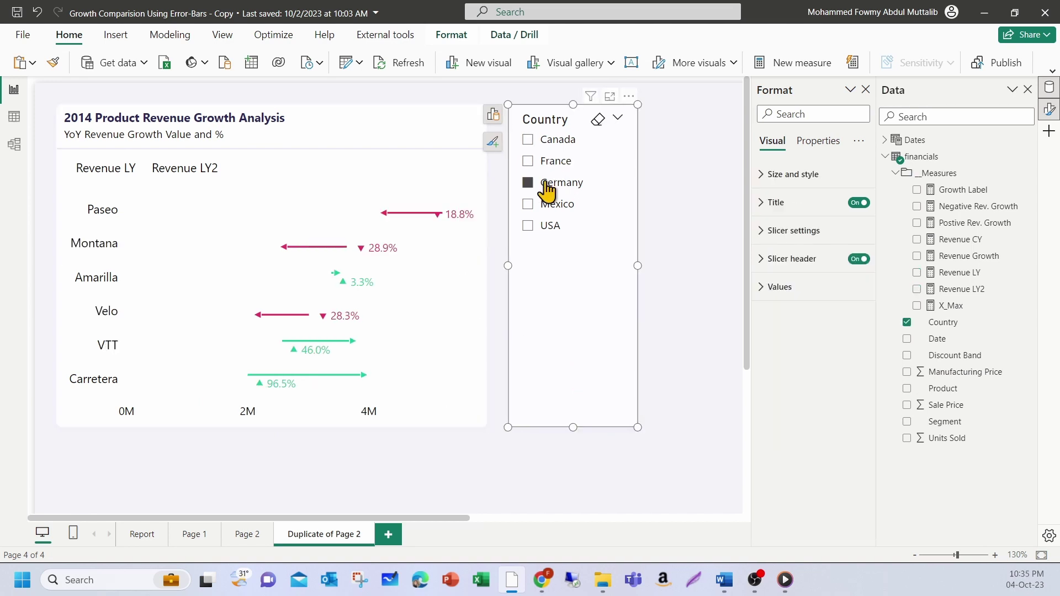
pyautogui.click(548, 168)
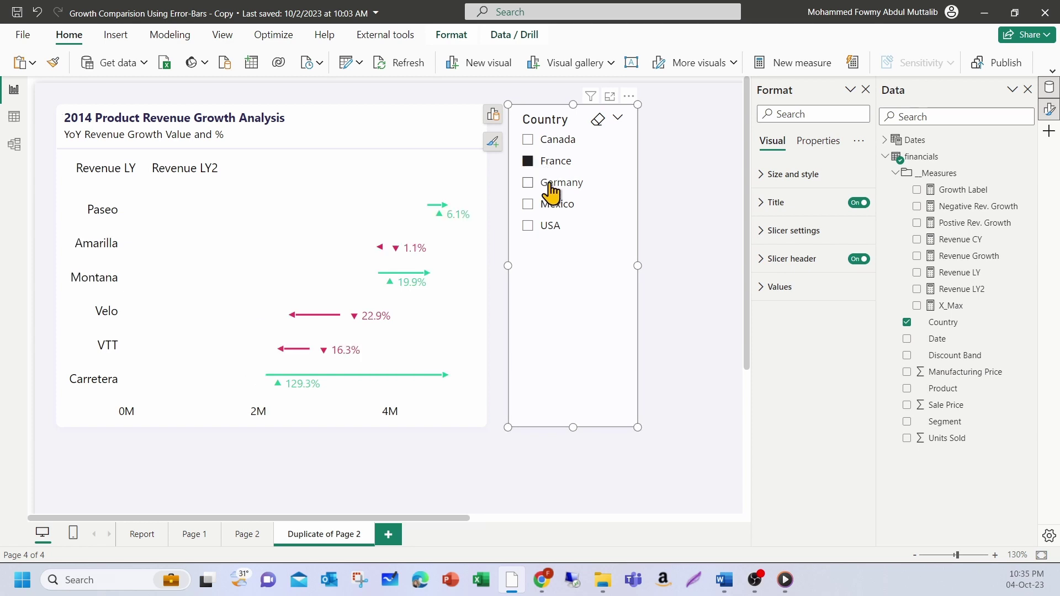